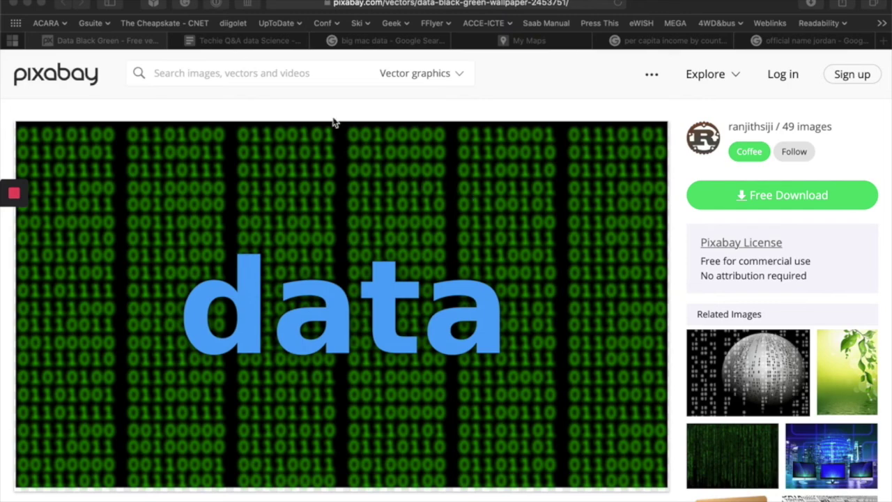
Step: Highlight the 3–4, 9–10, 5–6 and 7–8 descriptors in the Techie Q&A data Science curriculum table
click(281, 43)
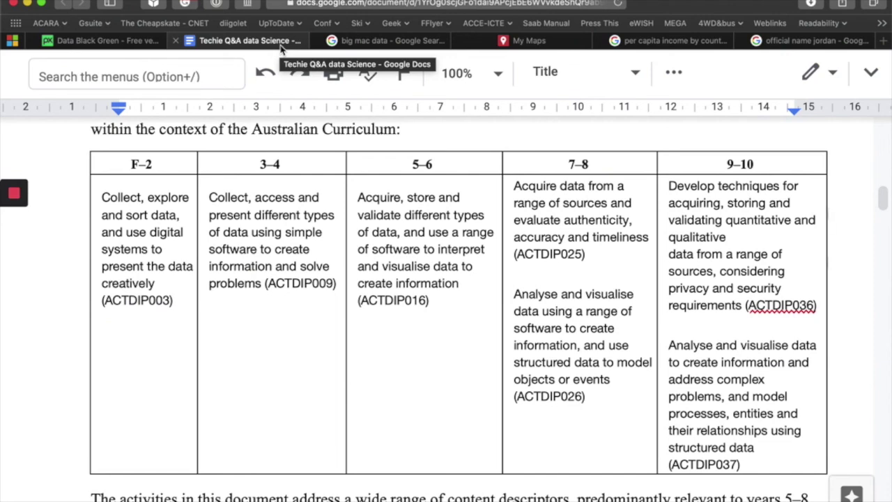
click(233, 198)
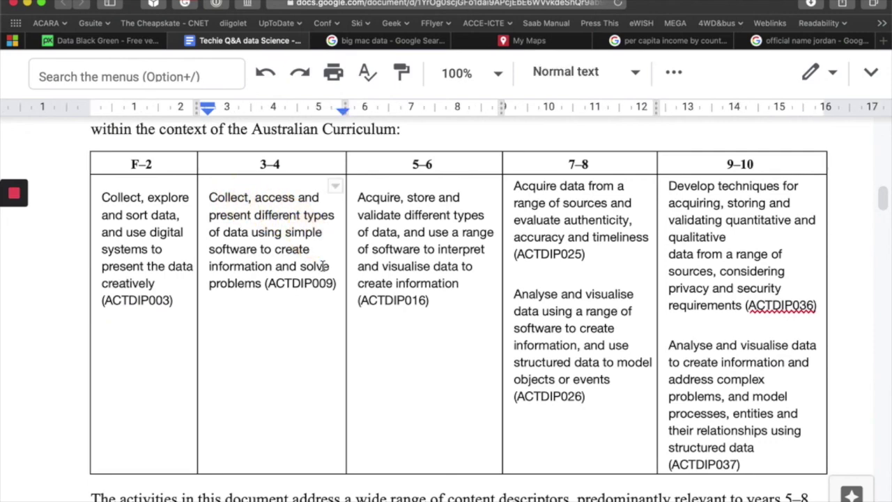
drag(231, 197, 310, 232)
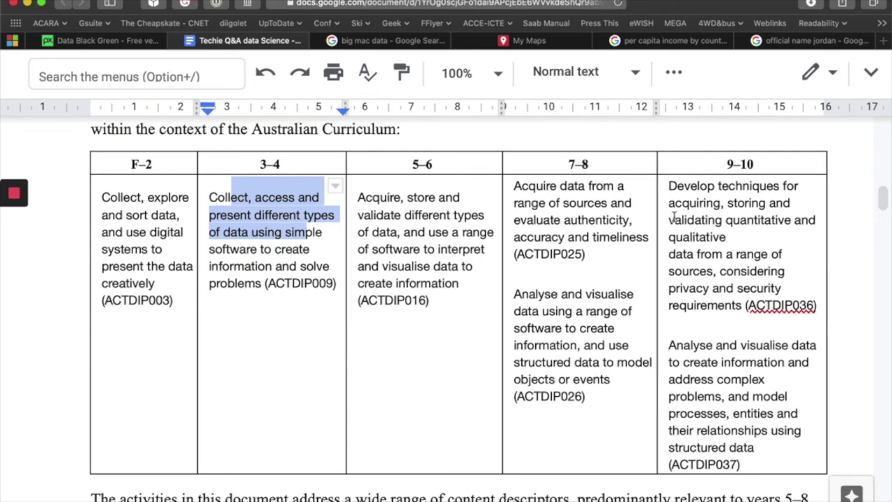
double_click(692, 186)
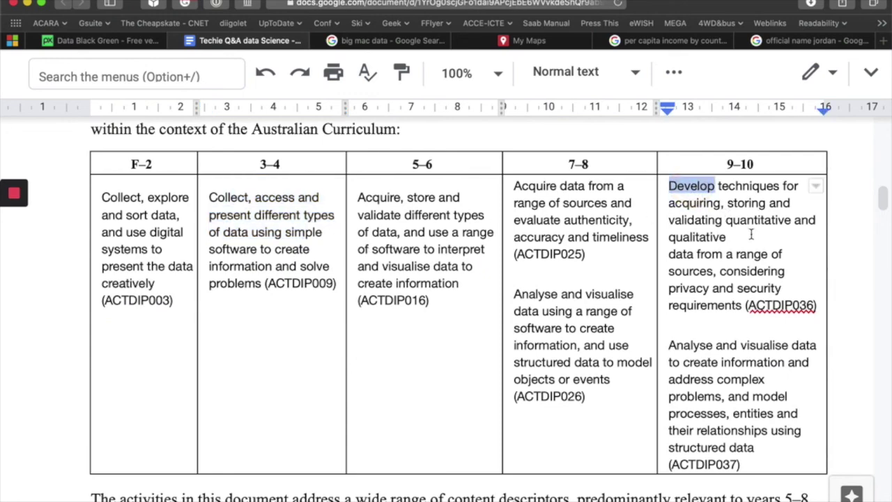
drag(681, 201, 737, 231)
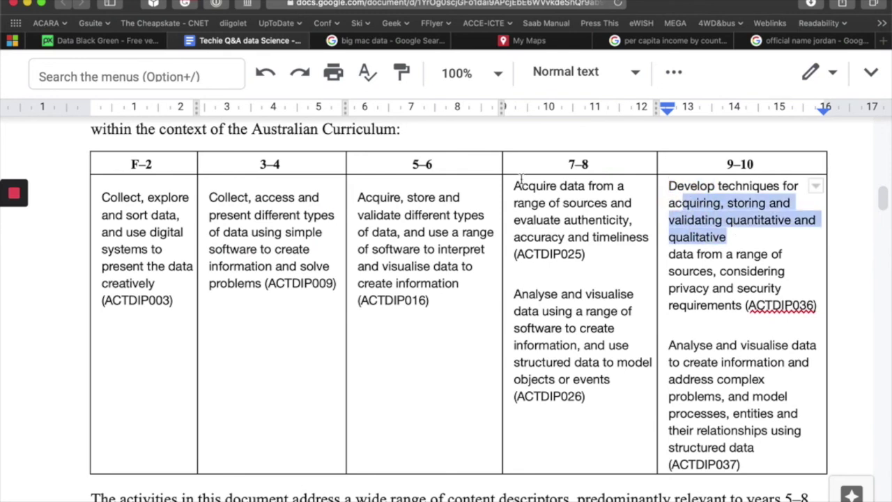
drag(410, 164, 460, 183)
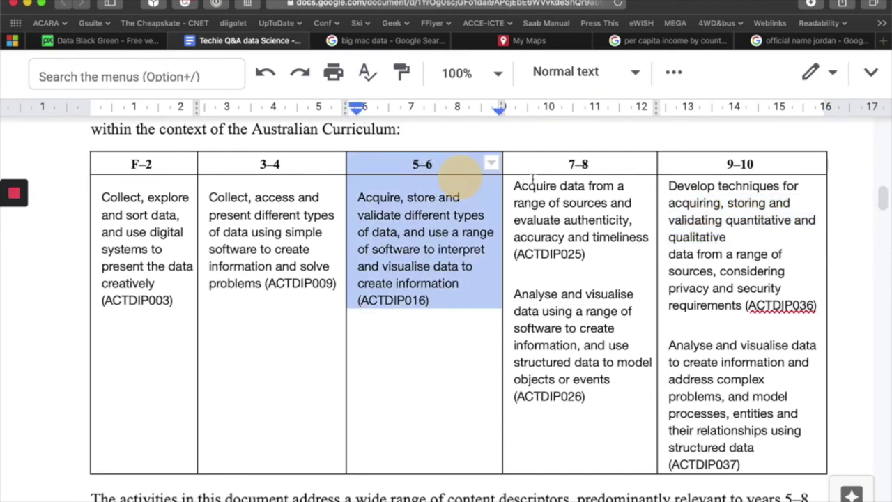
drag(533, 179, 565, 166)
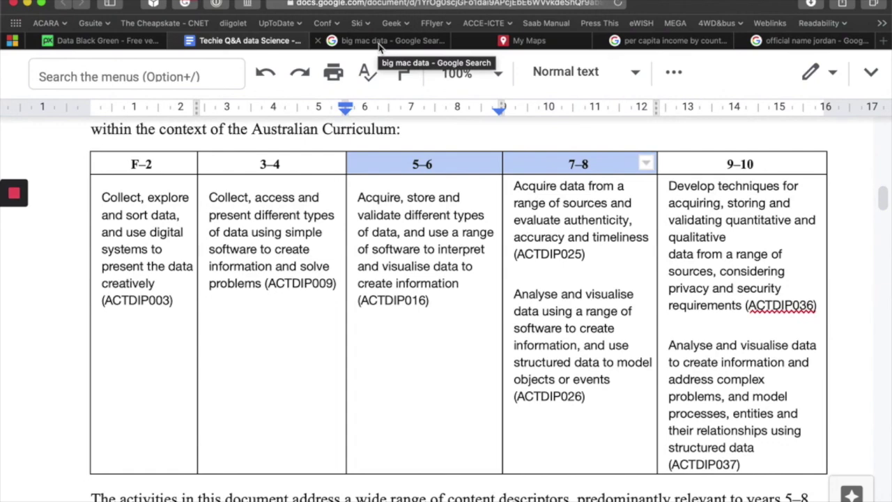
click(379, 42)
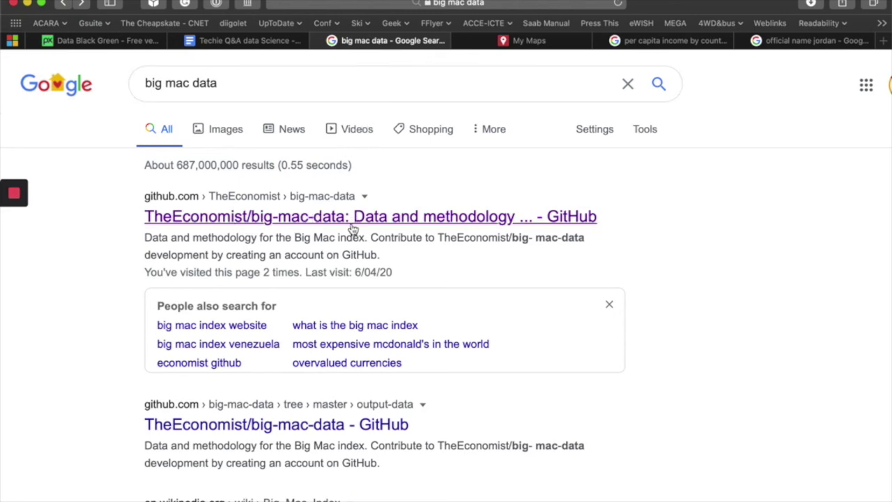
Step: Scroll through the 'big mac data' results and back up to the Economist's big-mac-data repository
scroll(380, 354, down, 2)
scroll(380, 354, down, 2)
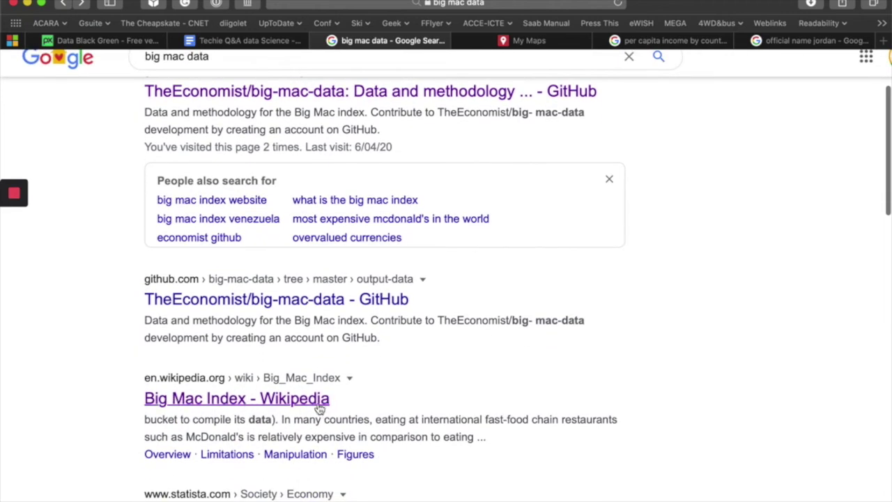
scroll(322, 409, down, 2)
scroll(322, 409, down, 2)
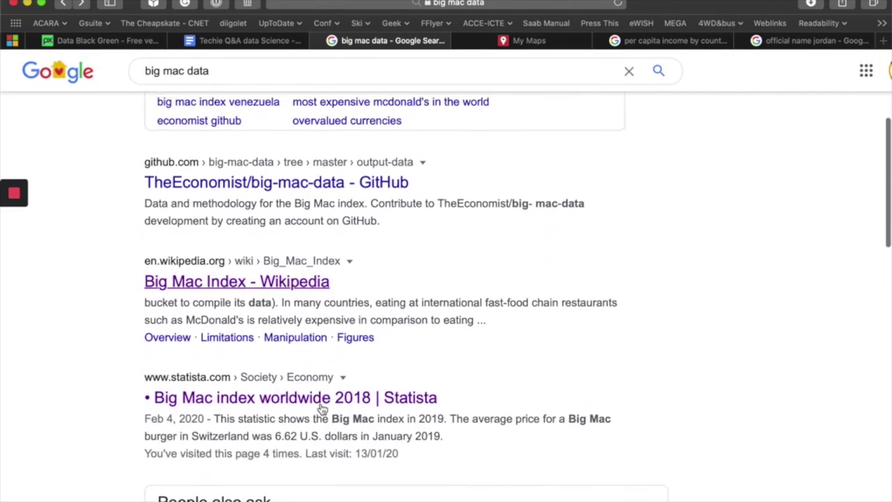
scroll(322, 409, down, 1)
scroll(322, 409, down, 1)
scroll(322, 409, up, 1)
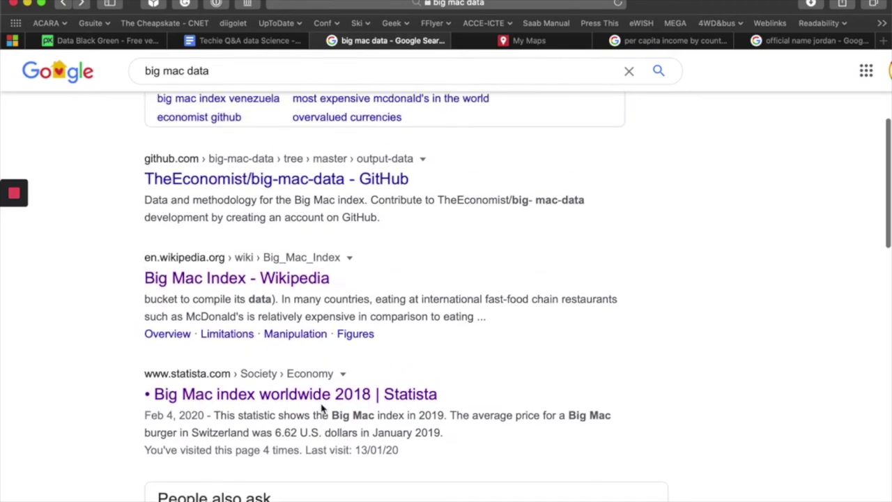
scroll(322, 409, up, 3)
scroll(321, 404, up, 1)
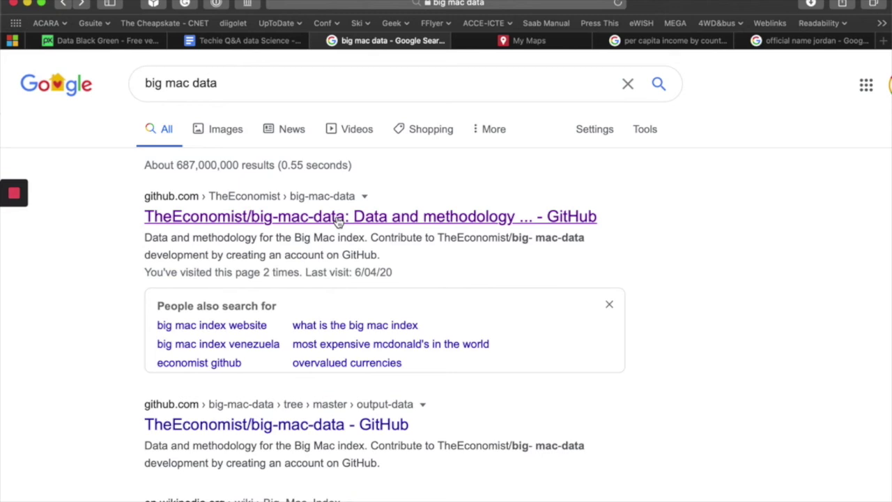
Step: Open TheEconomist/big-mac-data and scroll its README to the Output data and Codebook sections
click(338, 219)
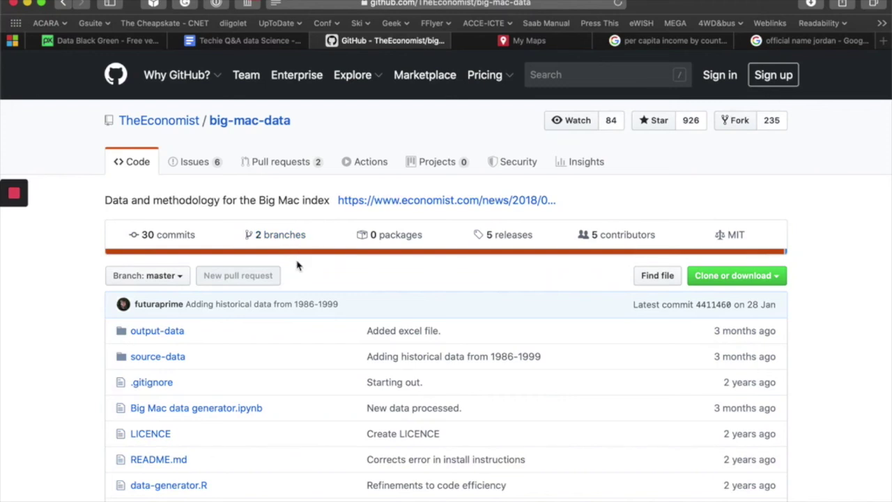
scroll(296, 258, down, 4)
scroll(296, 265, down, 1)
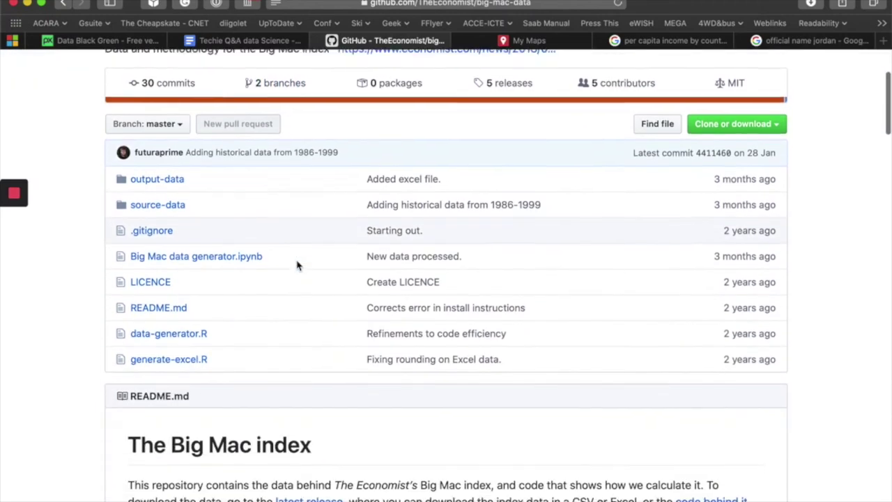
scroll(296, 265, down, 1)
scroll(296, 264, down, 1)
scroll(296, 265, down, 1)
scroll(297, 265, down, 1)
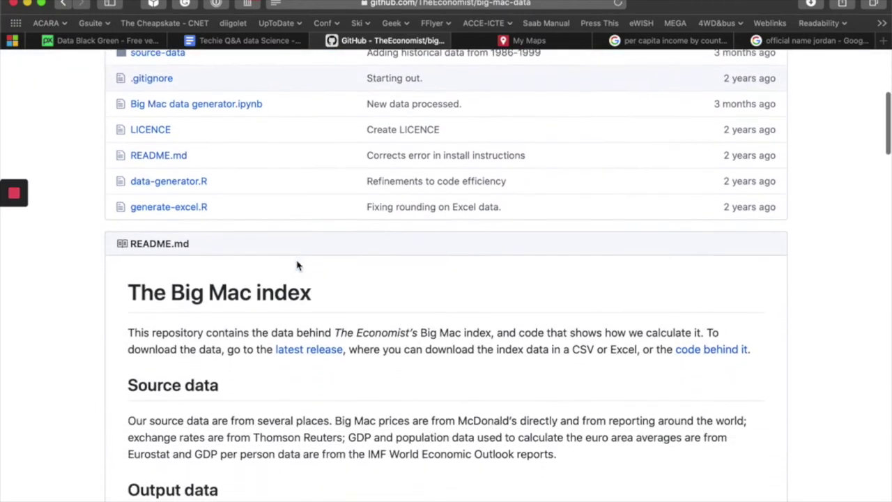
scroll(296, 265, down, 2)
scroll(296, 265, down, 1)
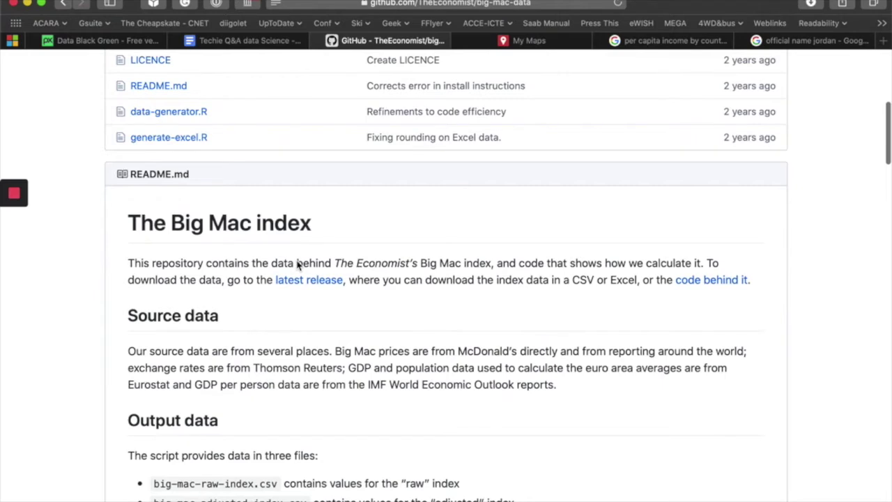
scroll(299, 264, down, 5)
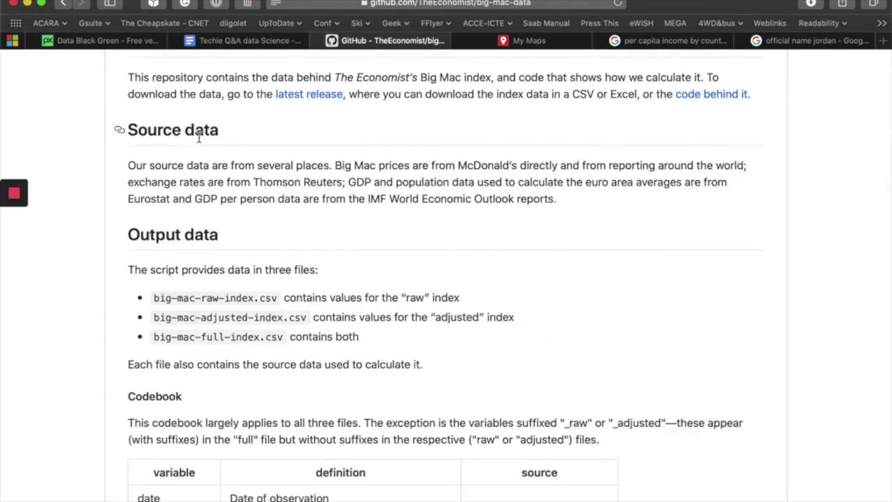
scroll(277, 209, down, 2)
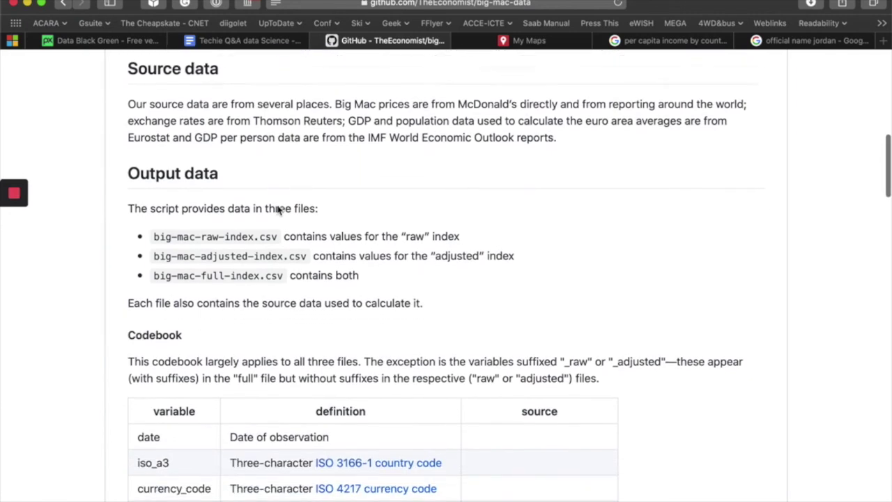
scroll(277, 209, down, 1)
scroll(277, 209, down, 1)
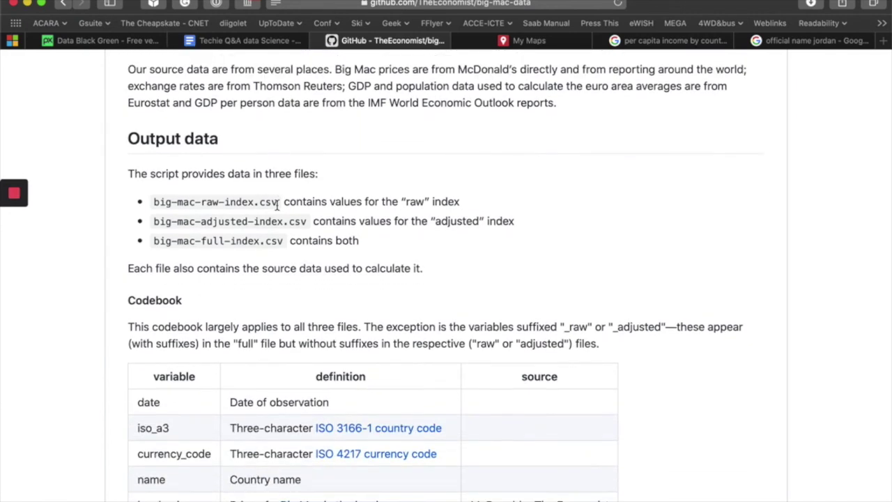
scroll(278, 202, down, 1)
scroll(278, 204, down, 1)
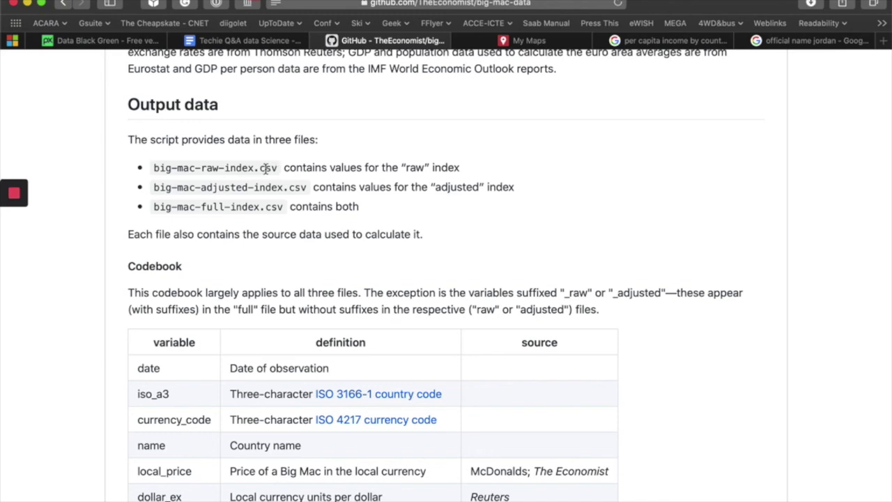
Step: Highlight the codebook's dollar_price definition, 'Price of a Big Mac in dollars'
scroll(269, 168, down, 3)
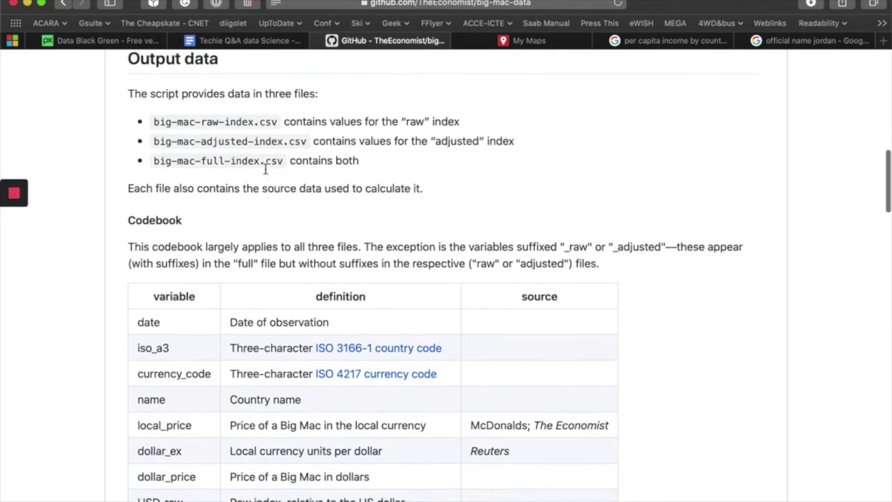
scroll(265, 170, down, 2)
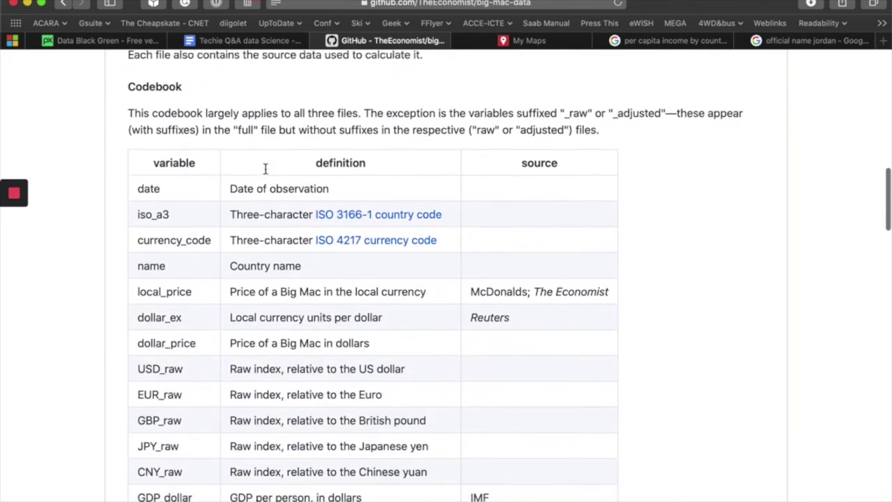
scroll(265, 168, down, 1)
scroll(265, 169, down, 2)
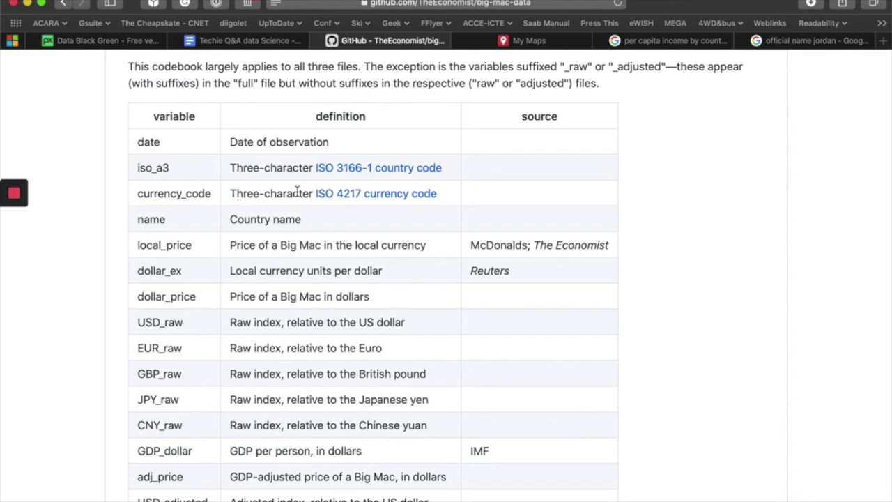
scroll(296, 221, up, 1)
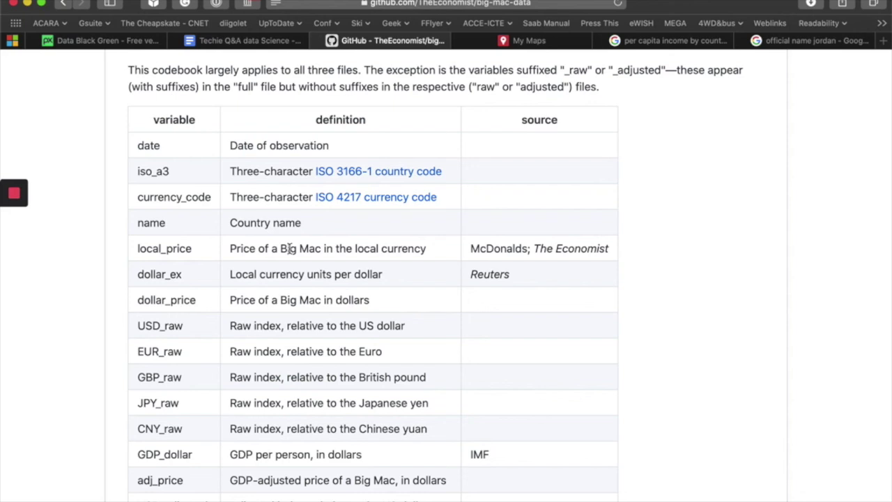
click(249, 300)
drag(271, 300, 398, 322)
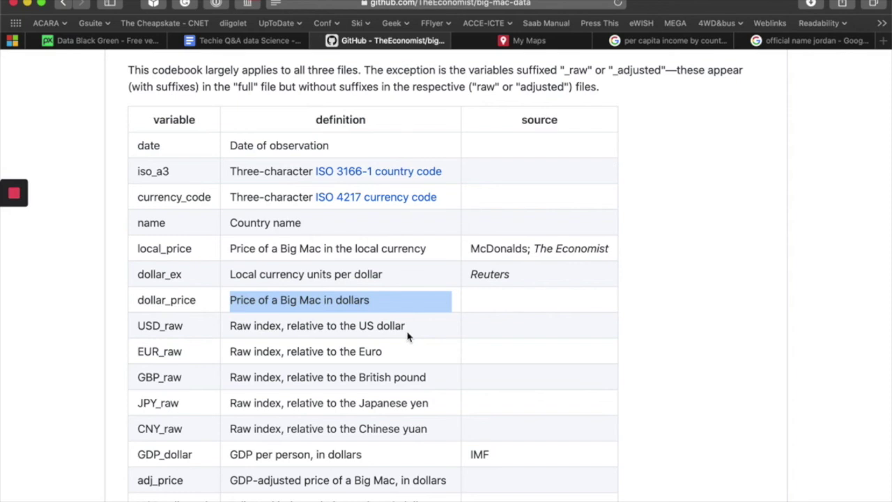
Step: Scroll back up to the README introduction with the latest release link
scroll(408, 337, up, 5)
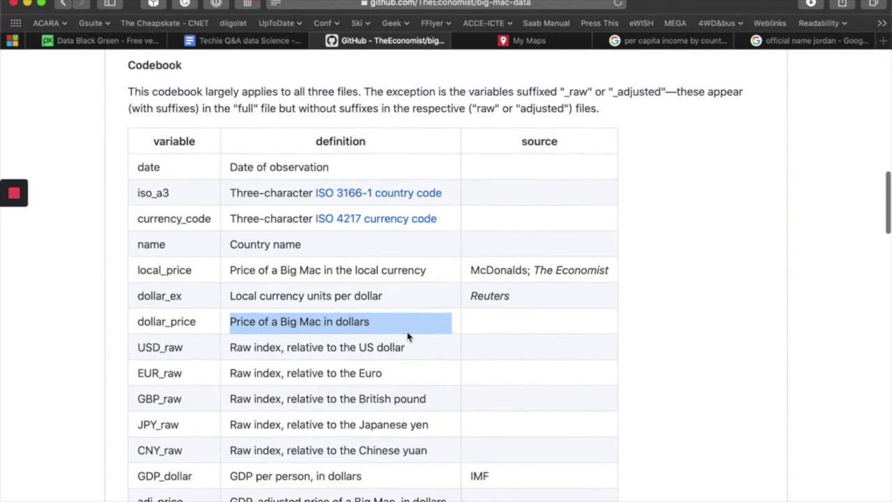
scroll(407, 336, up, 1)
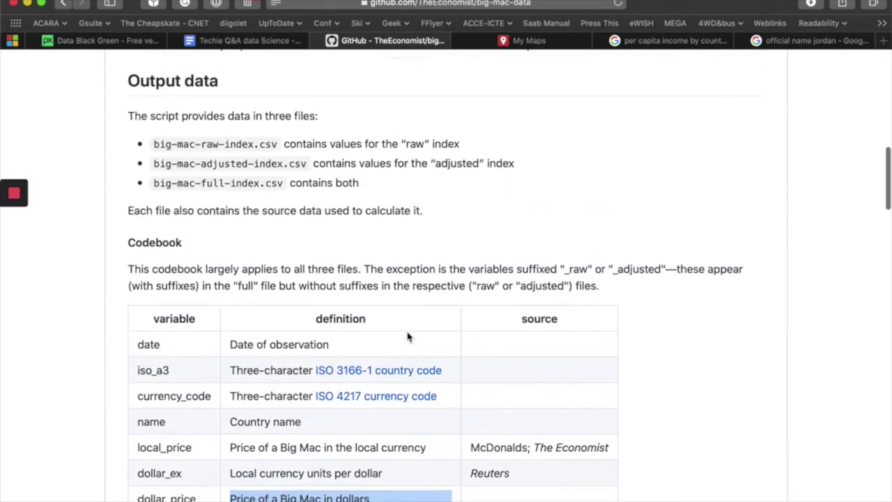
scroll(407, 336, up, 2)
scroll(408, 336, up, 1)
scroll(407, 336, up, 3)
scroll(408, 337, up, 3)
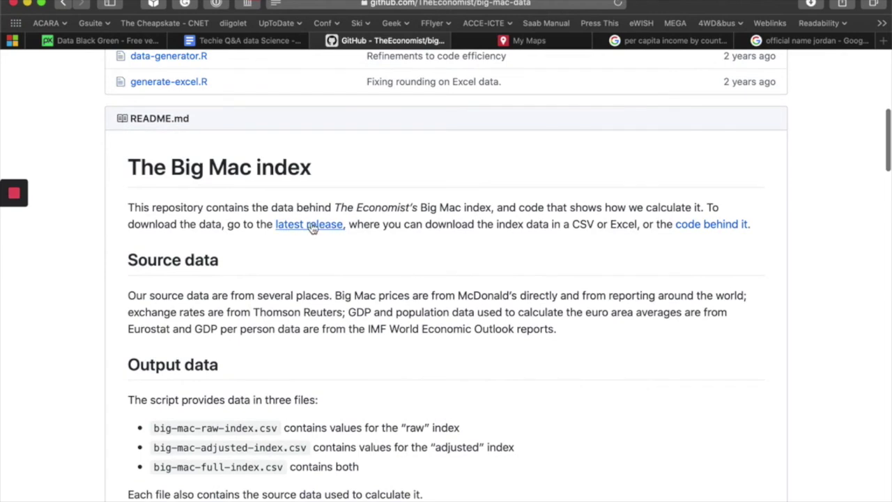
Step: Download big-mac-2020-01-14.xls from the Assets of the latest data release
click(308, 227)
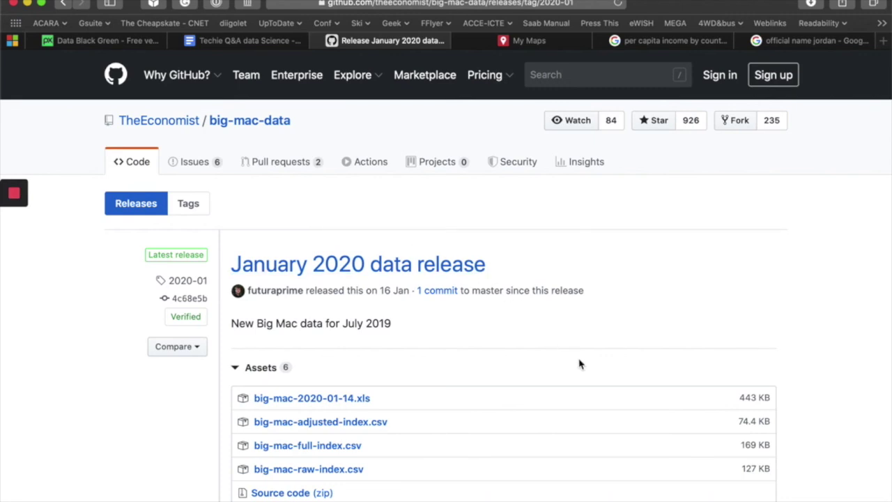
scroll(579, 362, down, 2)
scroll(579, 362, down, 2)
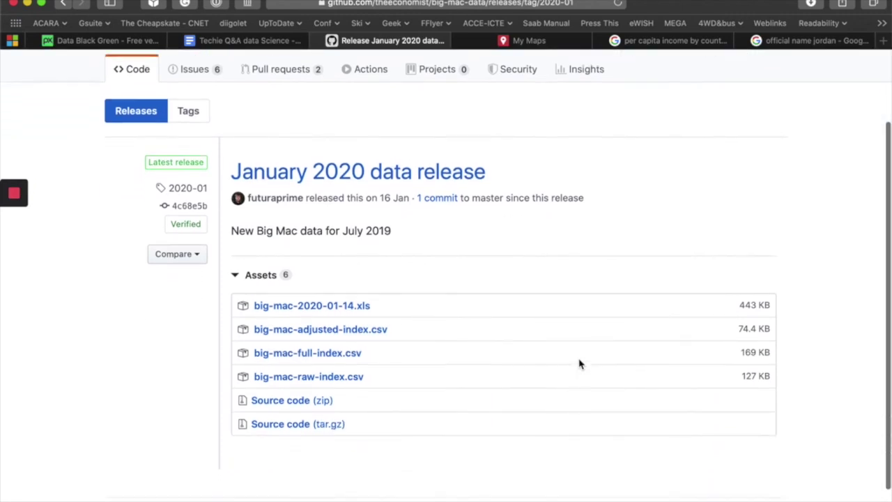
scroll(580, 363, down, 1)
scroll(579, 362, down, 1)
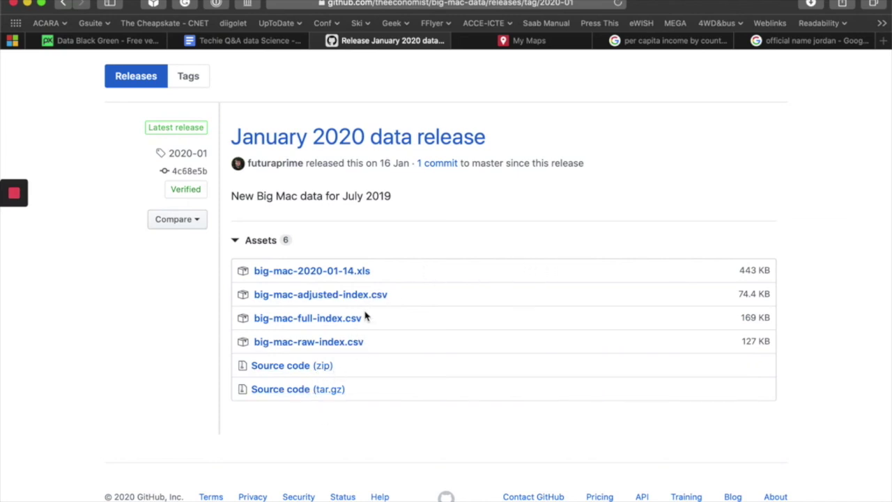
click(339, 275)
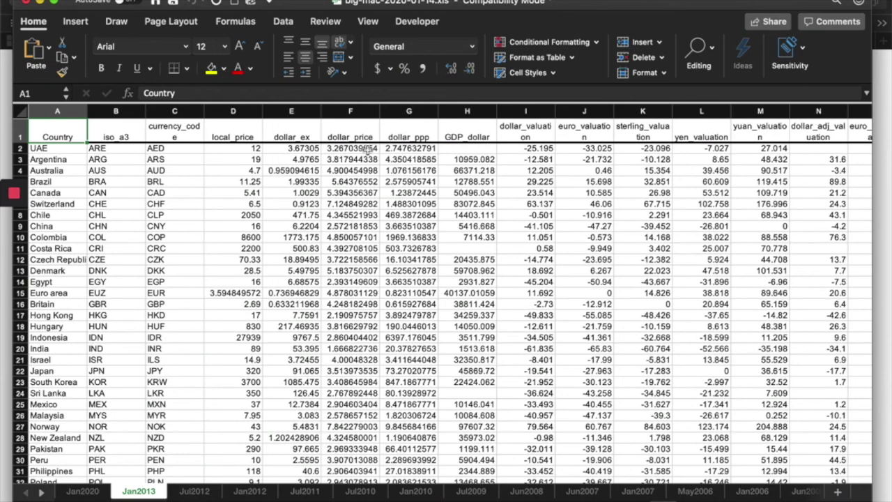
Step: Select and inspect the dollar_price column F on the Jan2013 sheet
click(357, 112)
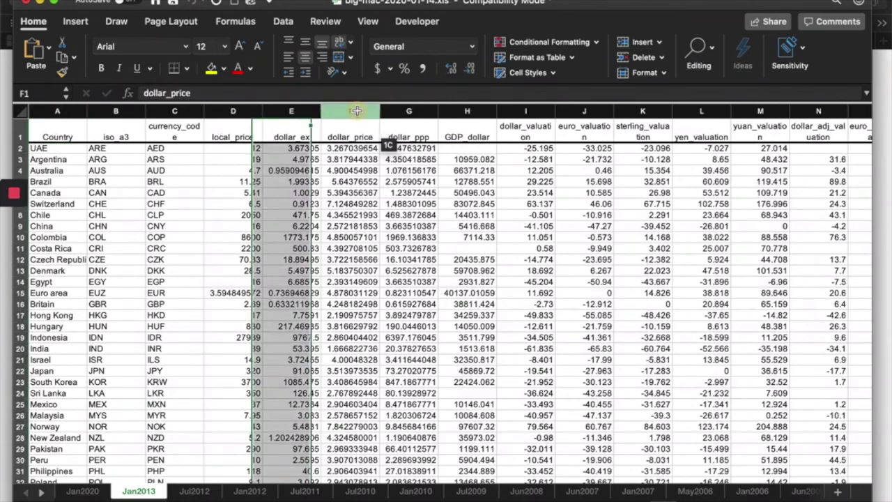
drag(357, 111, 356, 154)
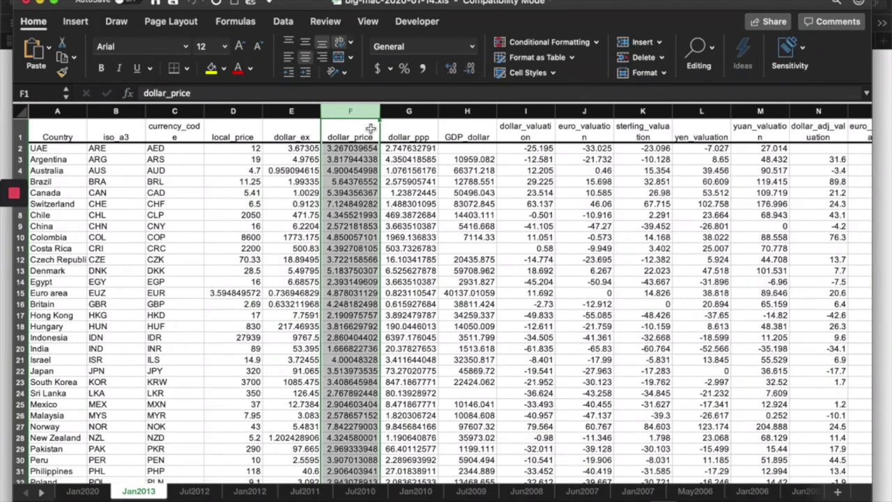
click(125, 110)
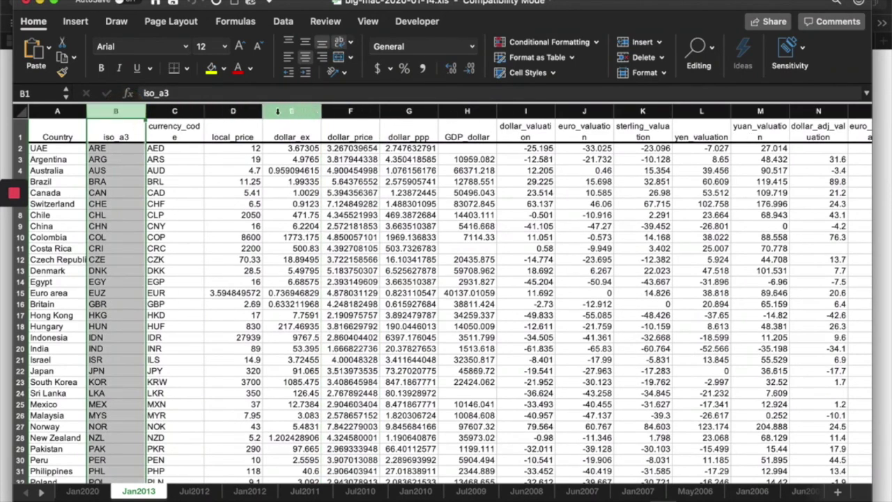
Step: Select columns B through E and dismiss their context menu without deleting
shift+click(296, 113)
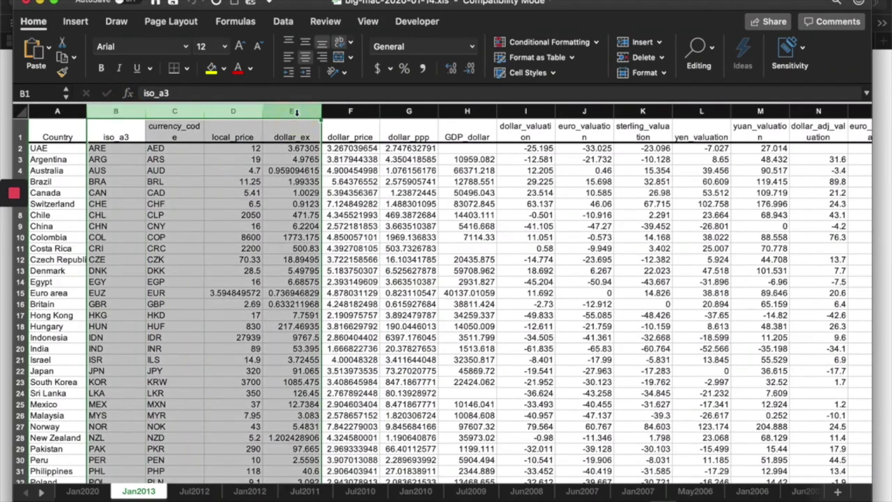
right_click(297, 115)
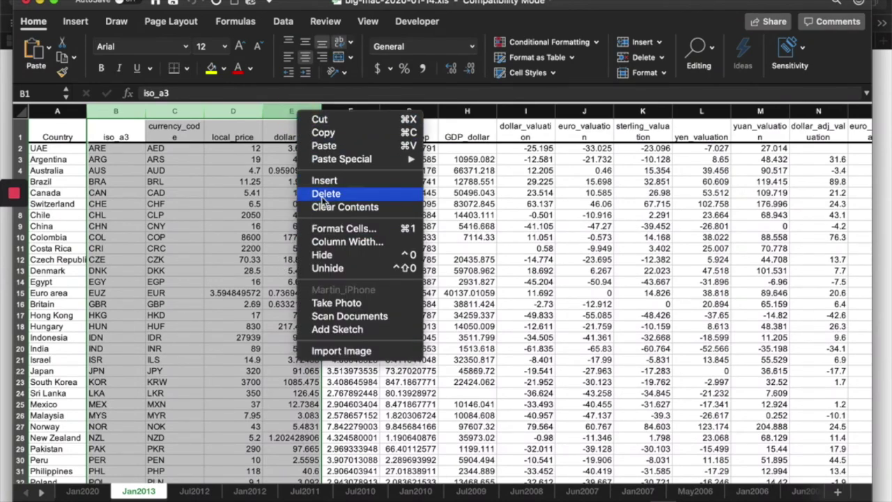
click(234, 325)
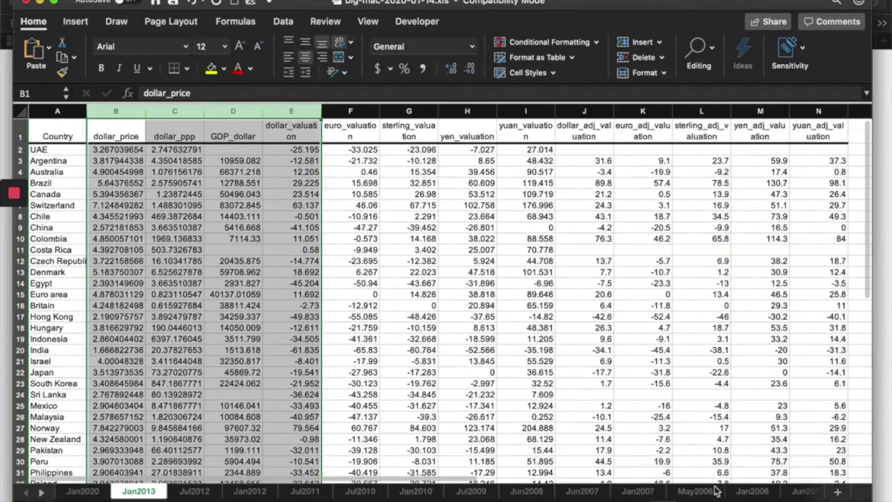
Step: Delete the grouped older sheets from Jan2013 onward
shift+click(800, 492)
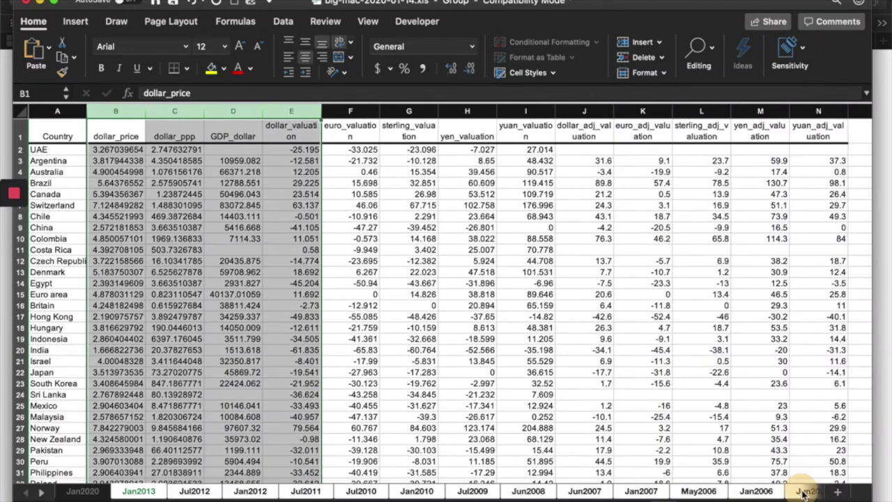
right_click(796, 490)
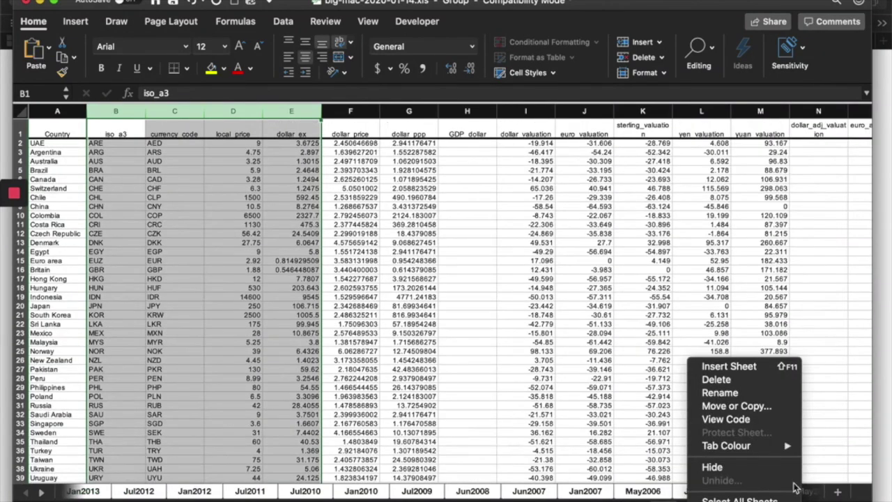
click(742, 381)
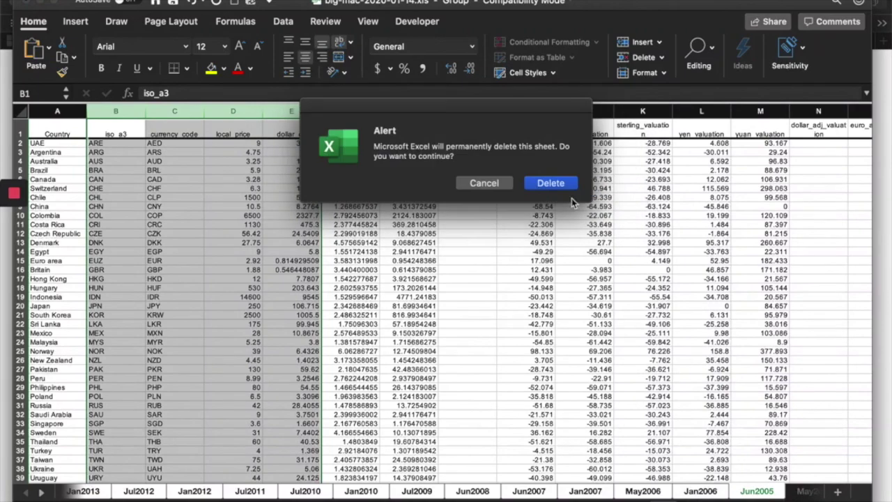
click(561, 182)
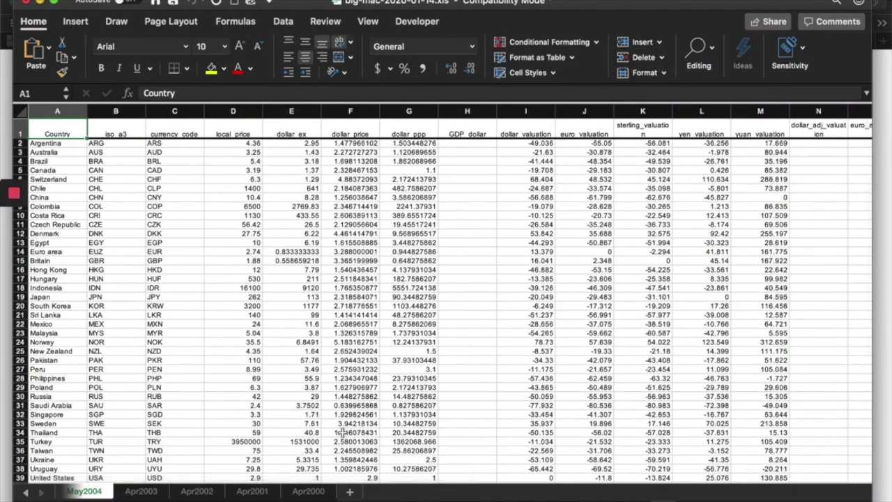
Step: Delete the remaining sheets May2004 through Apr2000, leaving only Jan2020
shift+click(308, 491)
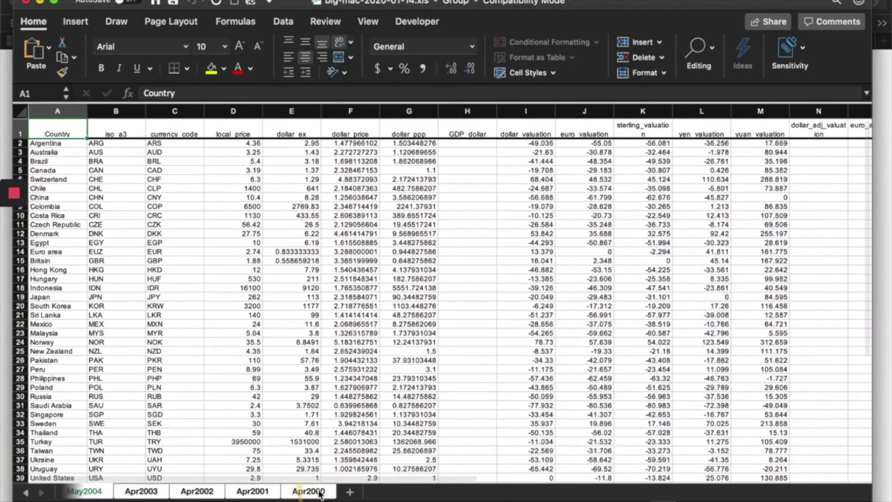
right_click(320, 492)
click(348, 378)
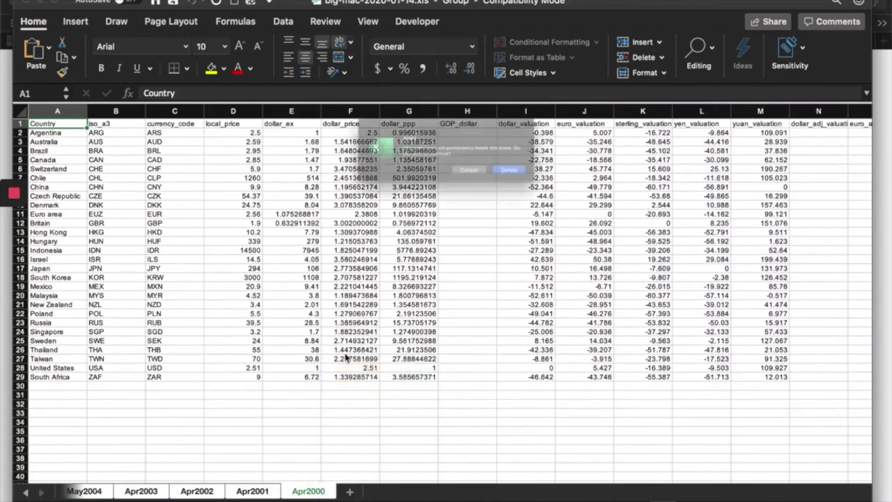
click(550, 182)
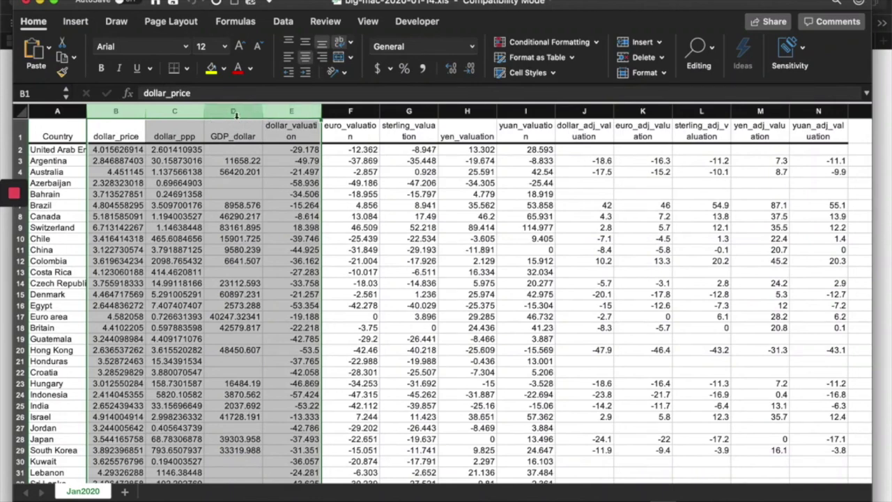
Step: Delete columns C through N, keeping only Country and dollar_price
click(181, 113)
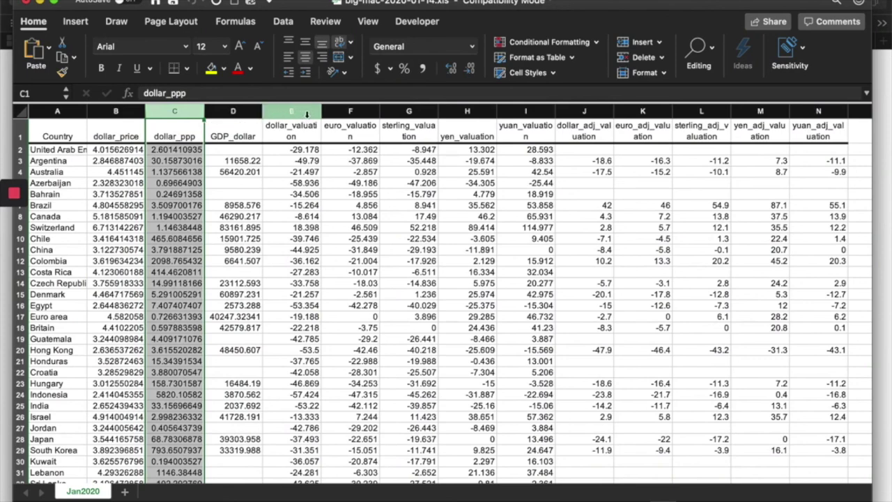
shift+click(816, 113)
right_click(817, 117)
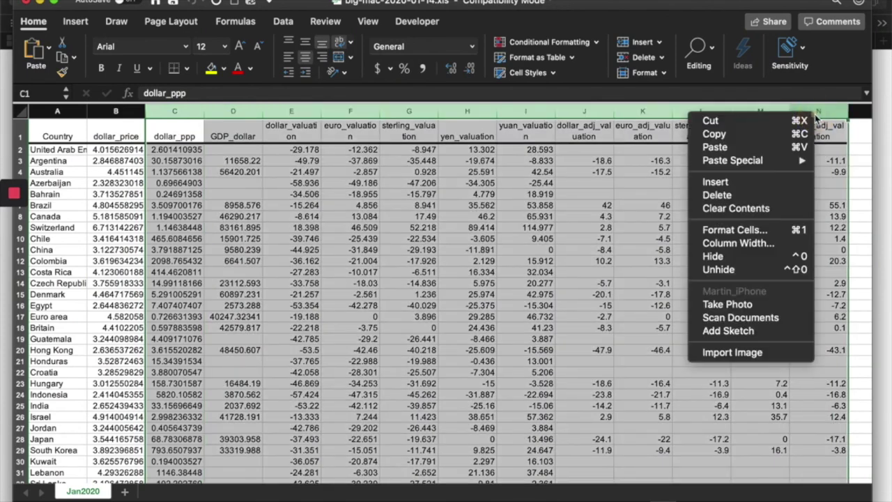
click(784, 195)
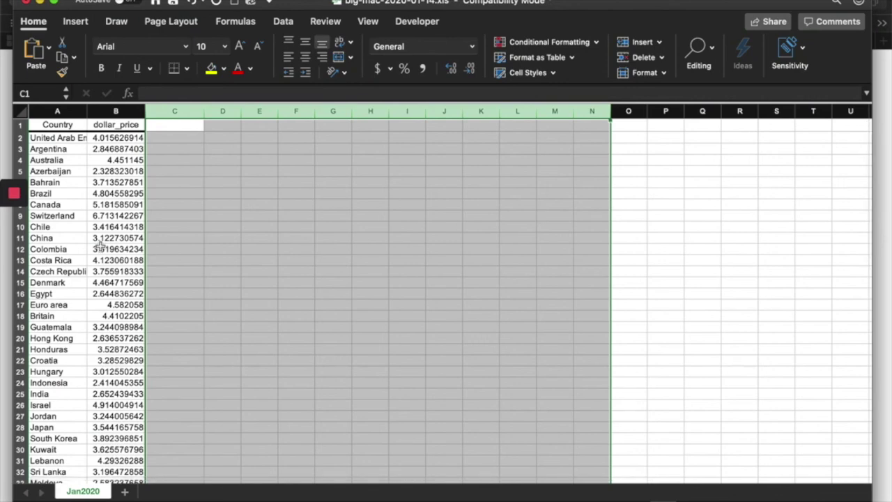
Step: Round the dollar prices in B2:B57 to two displayed decimal places
click(118, 138)
scroll(133, 371, down, 1)
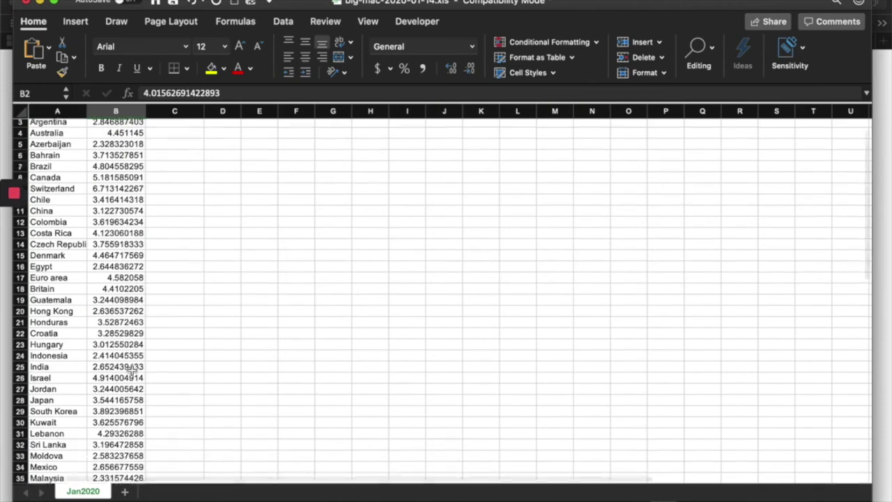
scroll(133, 371, down, 3)
scroll(132, 370, down, 4)
scroll(133, 371, down, 4)
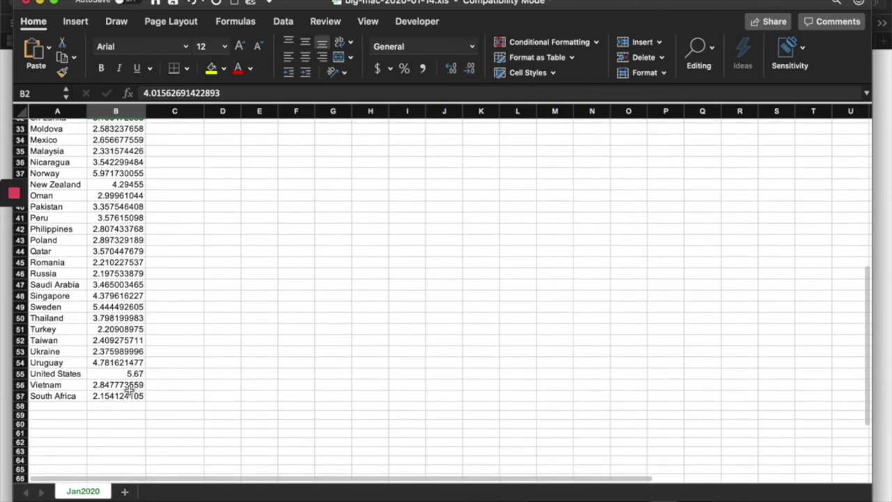
shift+click(127, 396)
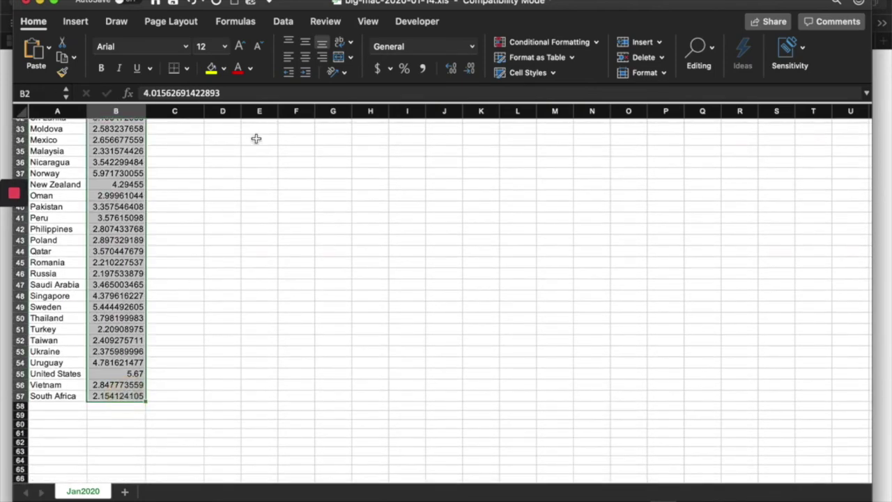
click(452, 72)
click(470, 71)
click(472, 72)
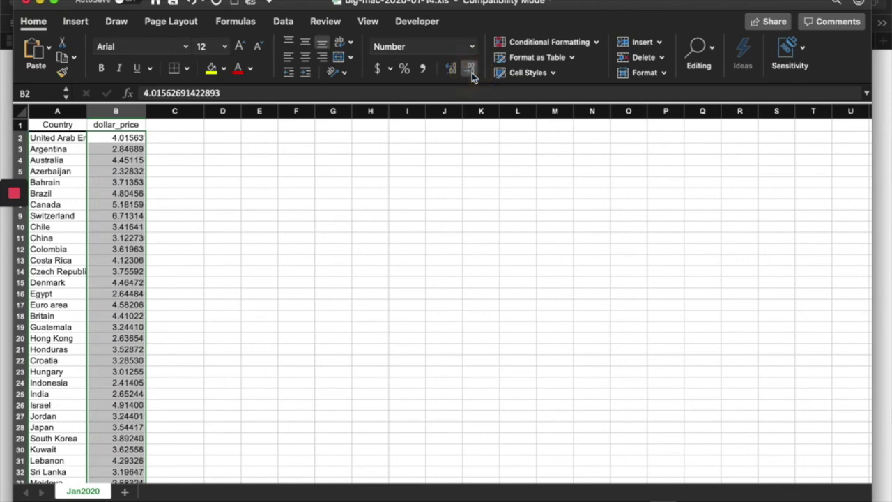
click(471, 73)
click(471, 73)
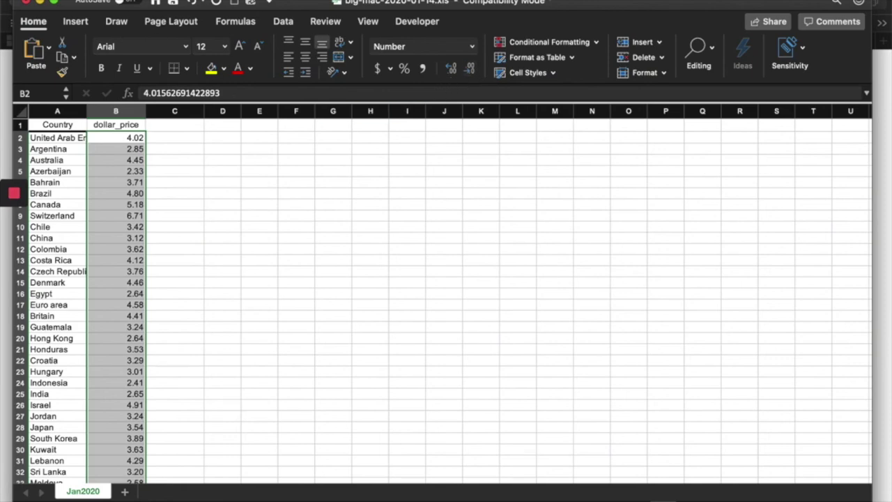
click(72, 2)
click(129, 85)
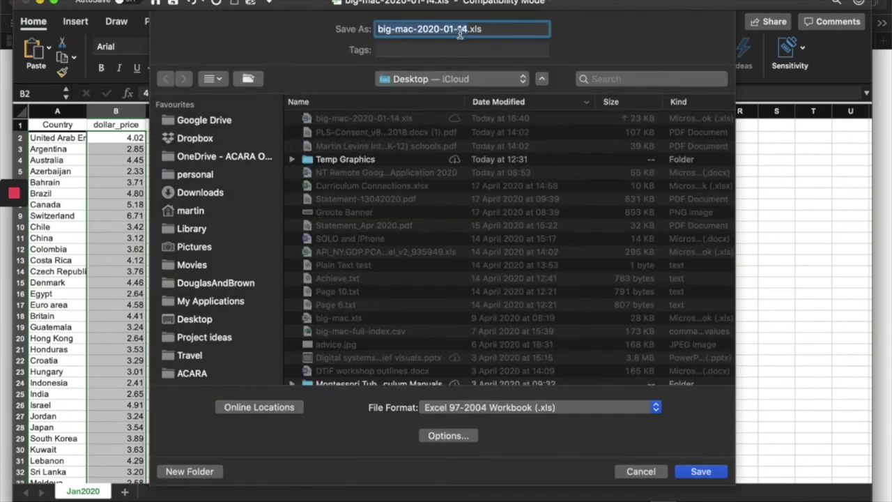
Step: Replace the date in the file name with 'temp' and save as big-mac-temp.xls
click(421, 34)
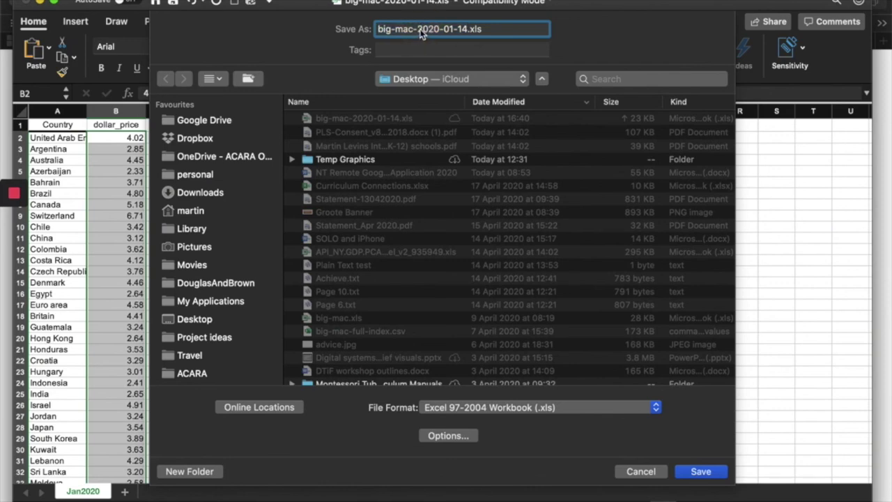
drag(421, 34, 488, 90)
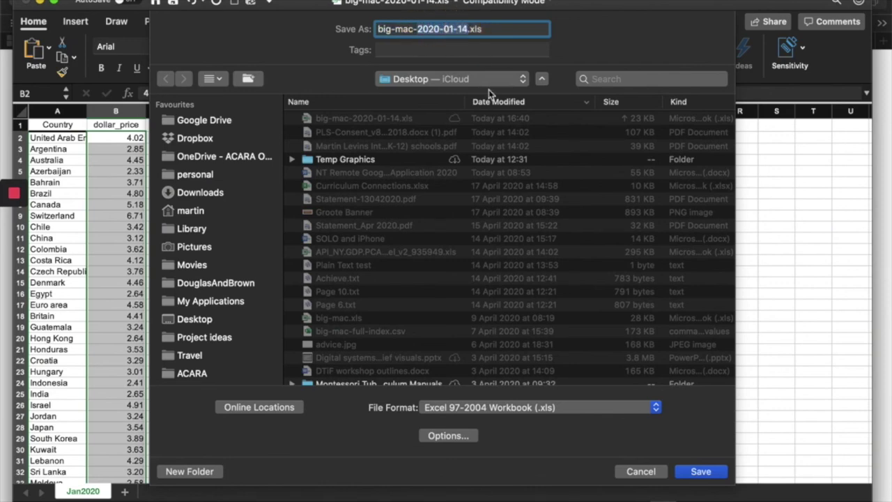
text(temp)
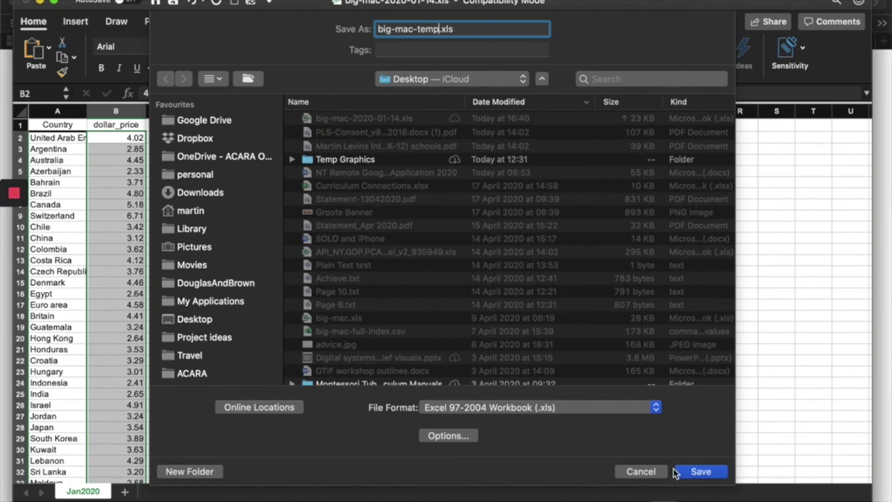
click(699, 474)
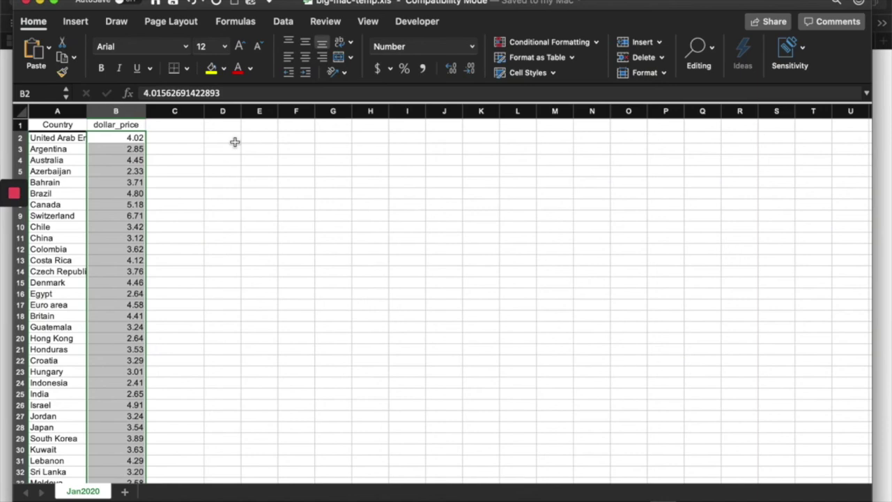
Step: Widen column A for full country names, then check India's and Australia's stored prices
drag(87, 111, 146, 115)
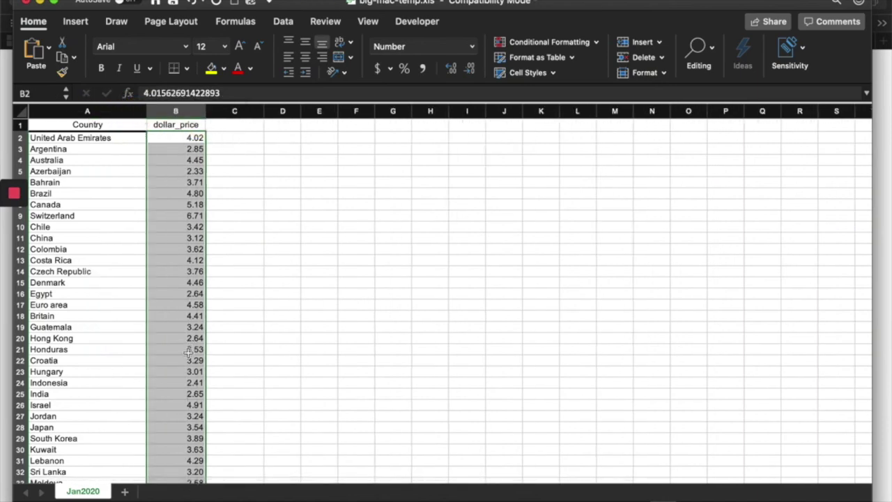
click(181, 395)
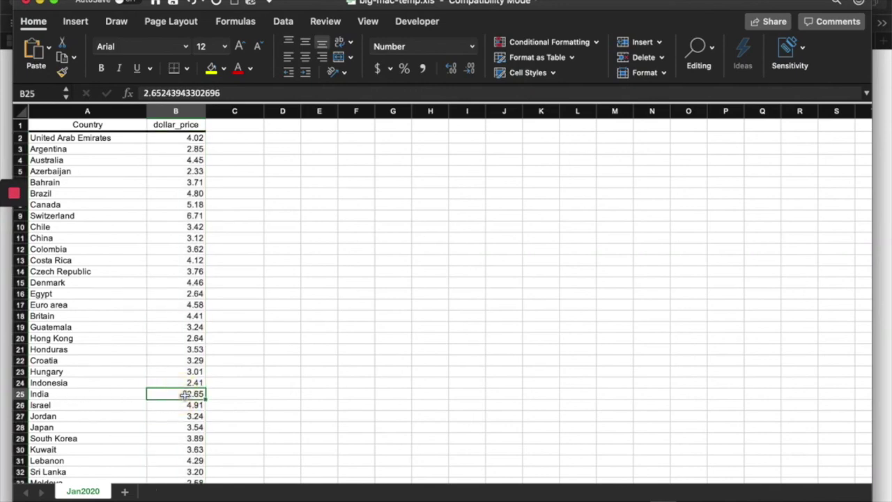
click(182, 161)
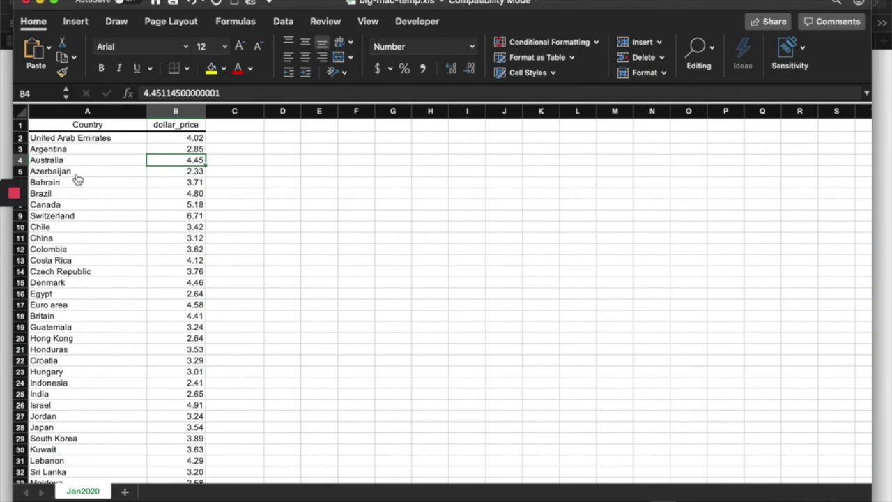
Step: Switch to the browser, go to the My Maps home page and start a new blank map
key(super+Tab)
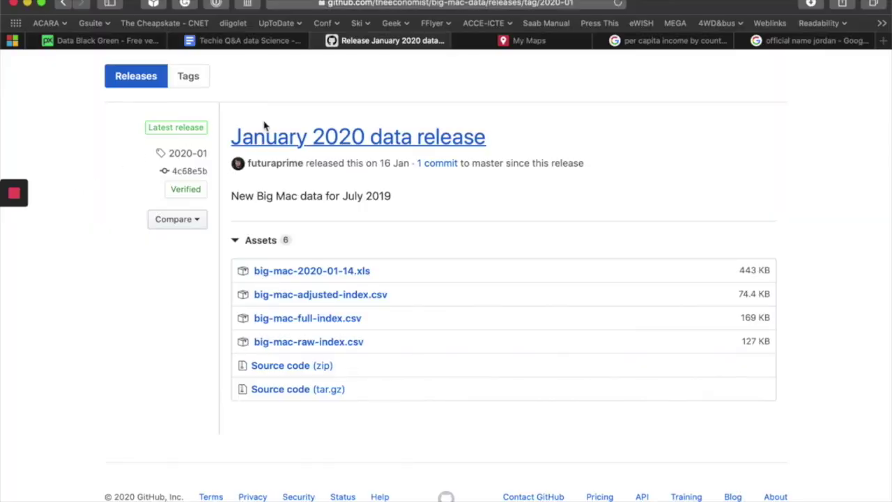
click(546, 43)
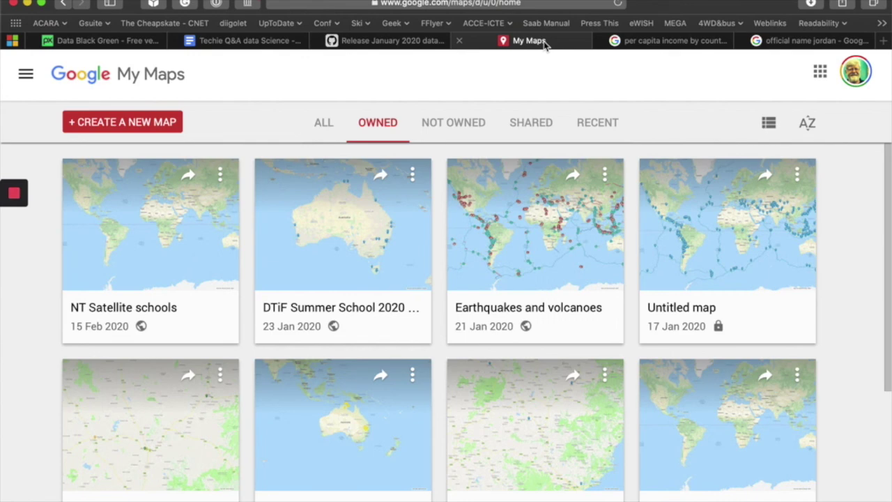
click(151, 127)
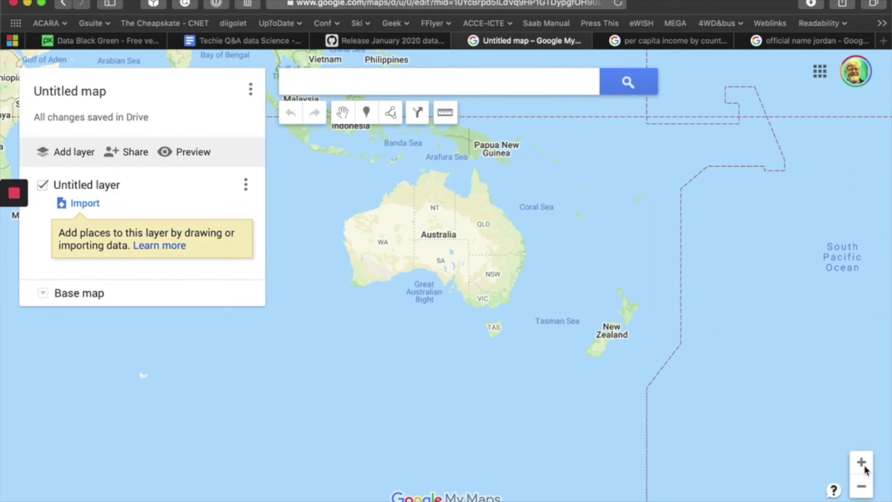
Step: Zoom out and pan the map to show Asia, America and Russia, then open the layer import
click(862, 487)
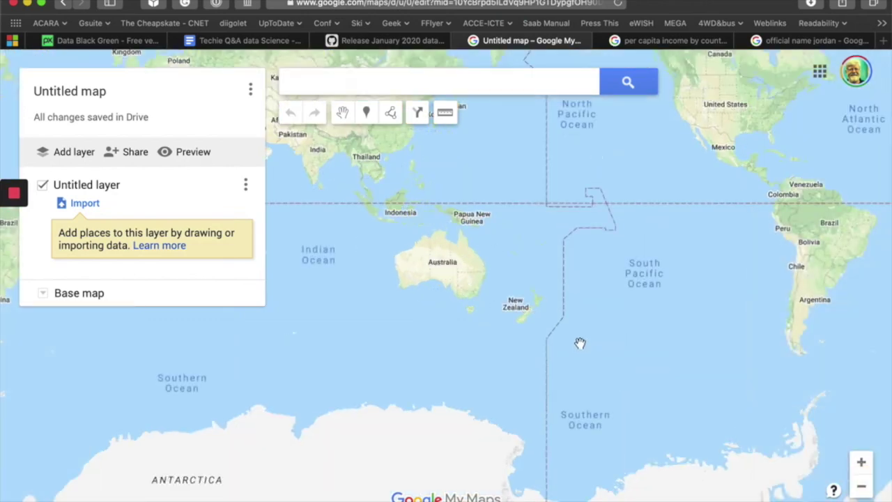
drag(627, 392, 667, 442)
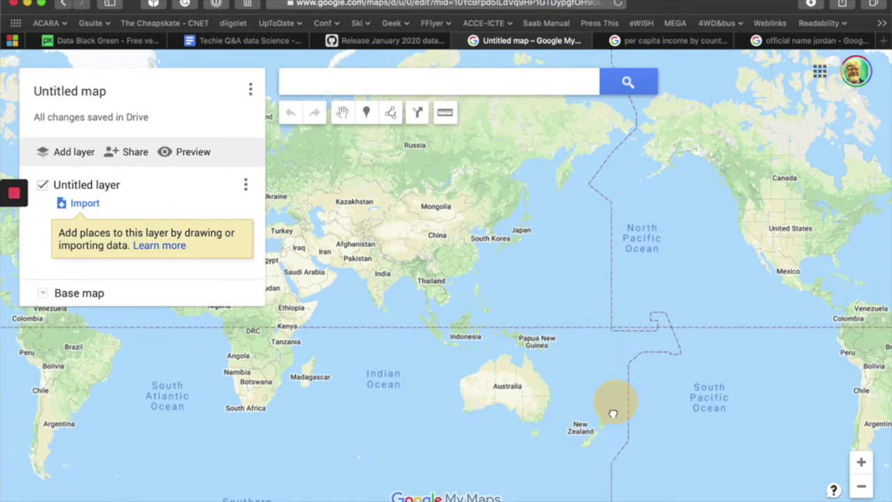
drag(620, 390, 659, 412)
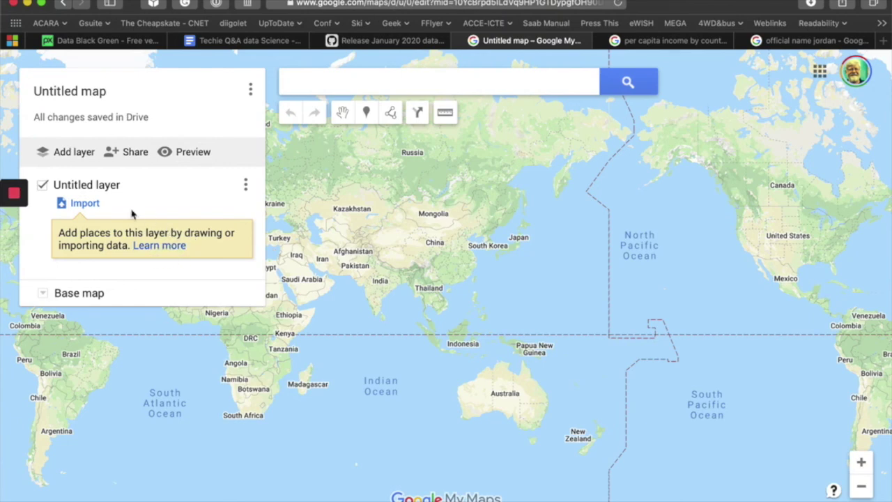
click(82, 205)
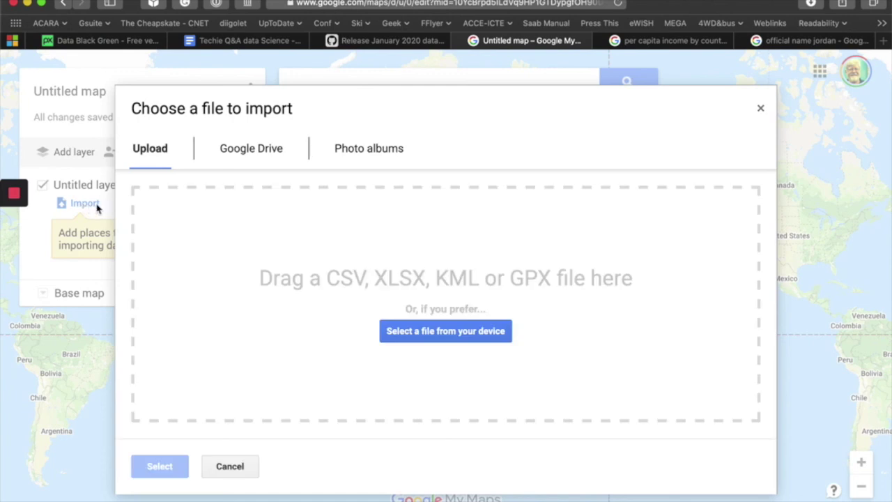
Step: Upload big-mac-temp.xls from the computer, using Country for positions and dollar_price for titles
click(422, 277)
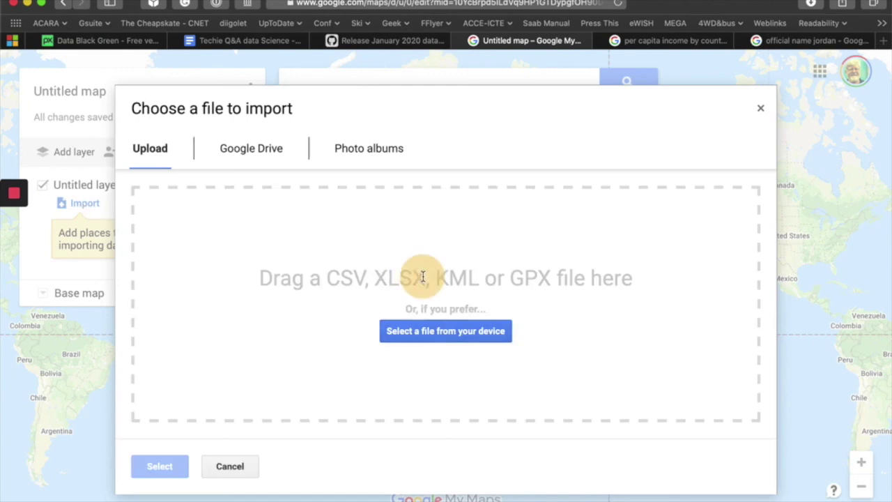
click(449, 335)
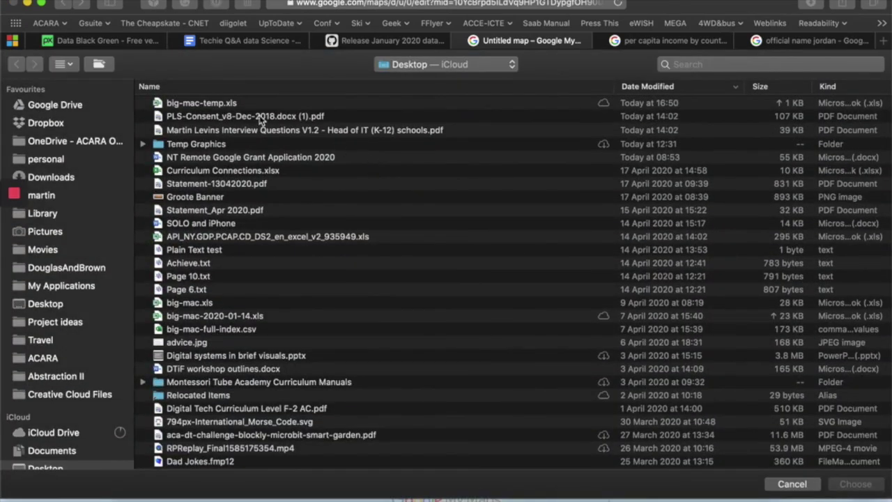
click(233, 102)
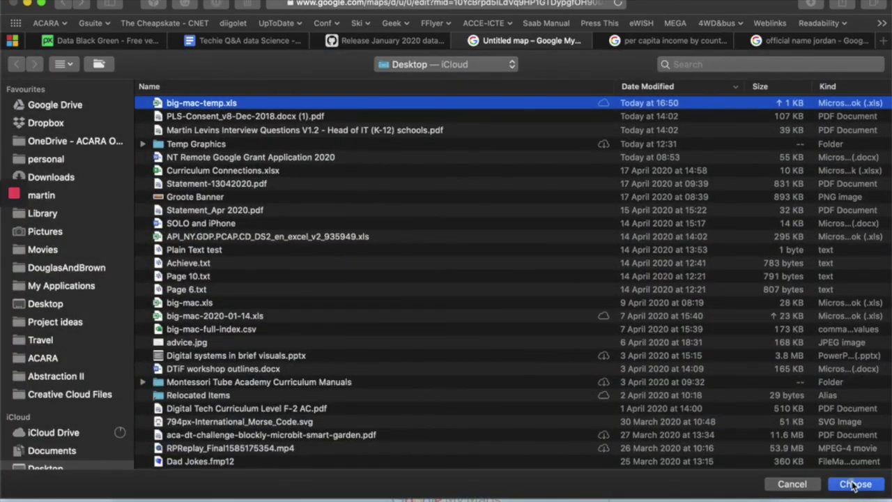
click(854, 482)
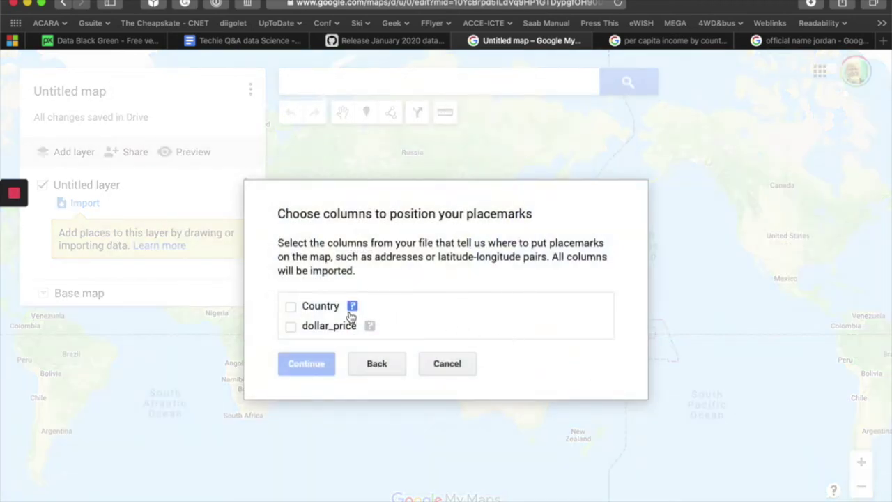
click(291, 307)
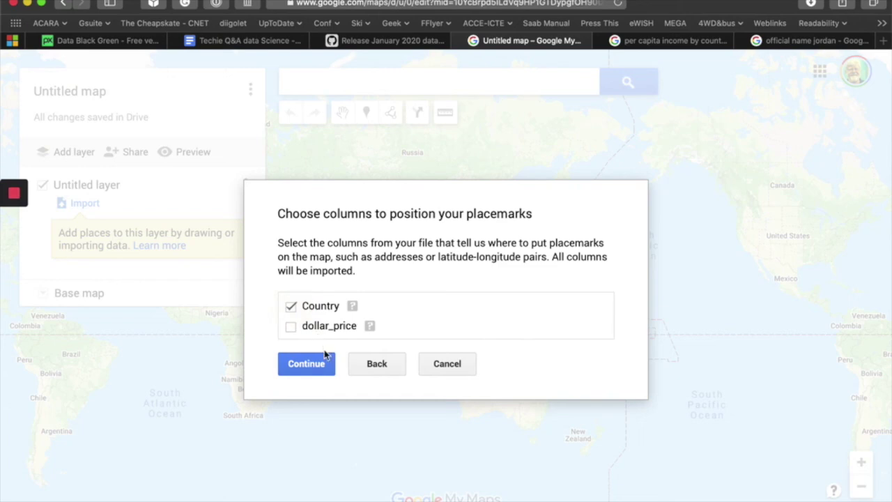
click(319, 364)
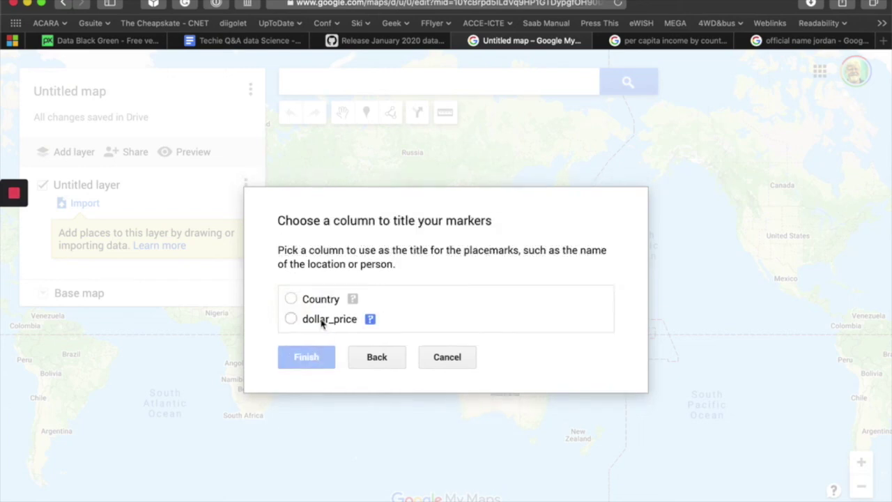
click(322, 323)
click(313, 360)
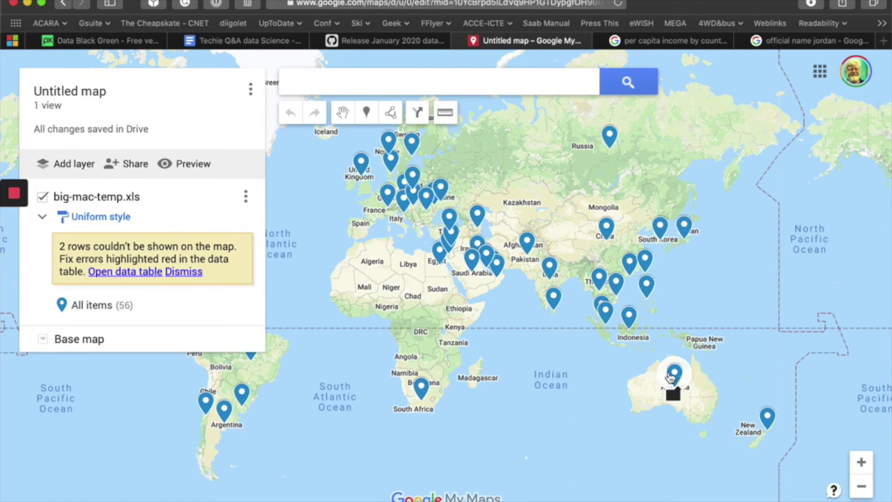
Step: Check the Australia and New Zealand price cards, then open the layer's data table
click(675, 376)
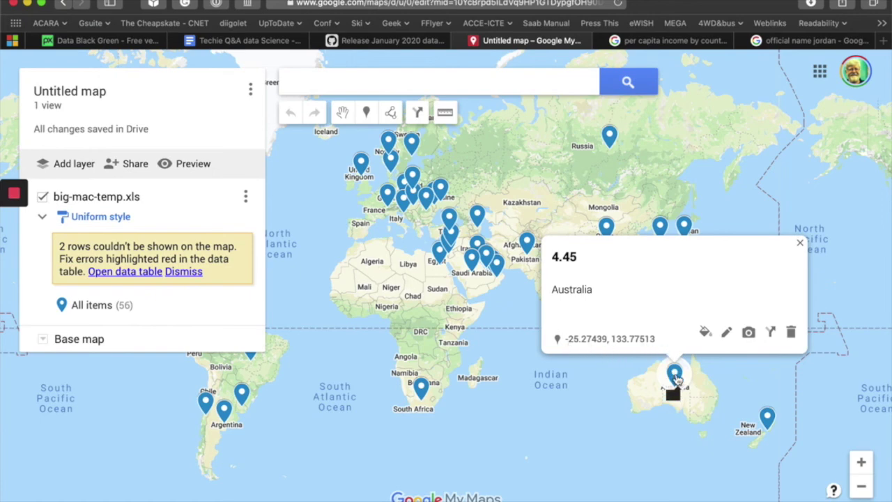
click(767, 418)
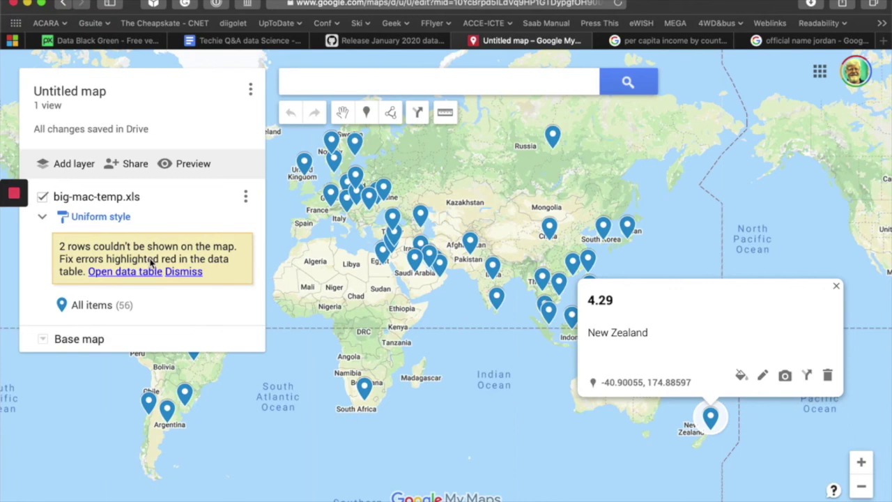
click(127, 272)
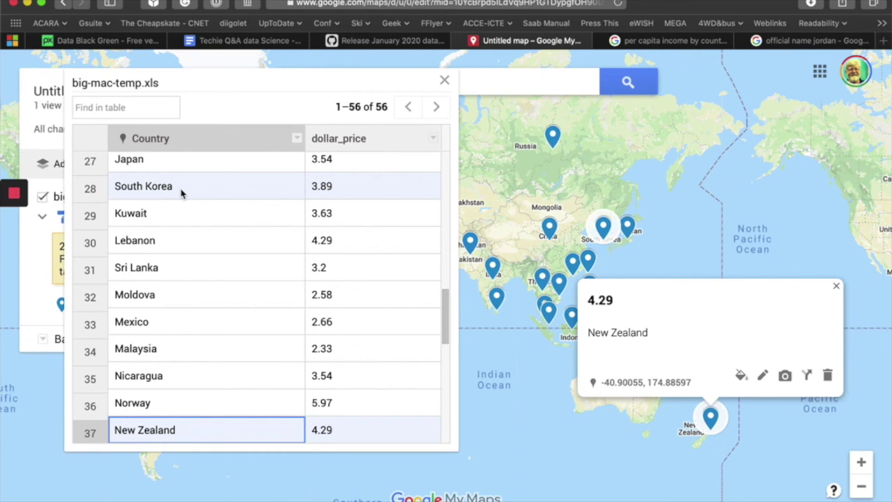
Step: Zoom and pan the map onto Europe and North Africa, then select the Euro area row
scroll(182, 194, up, 10)
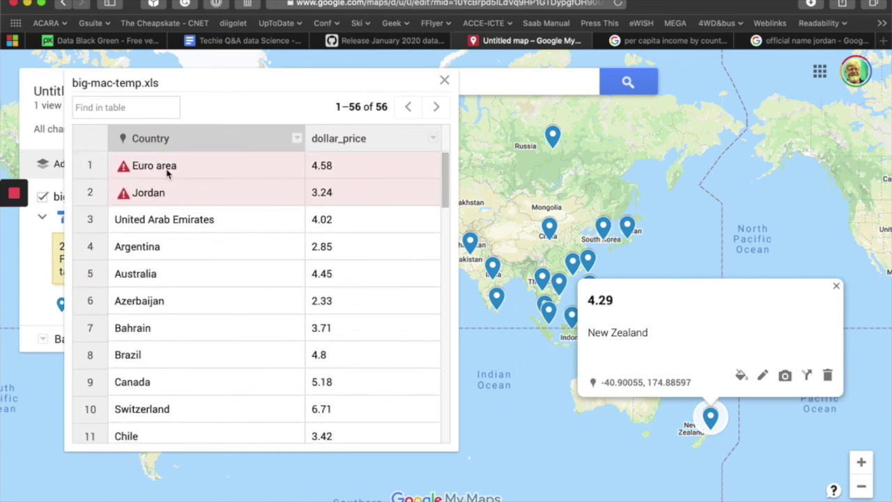
click(222, 84)
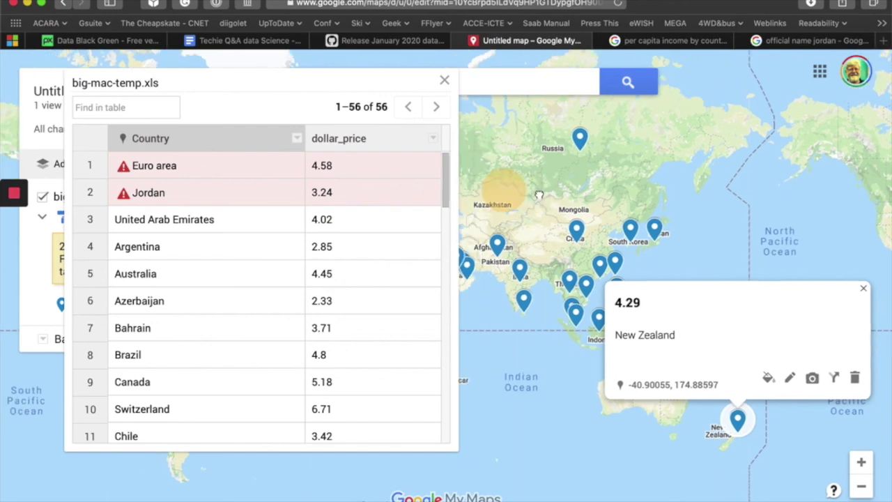
drag(501, 189, 833, 211)
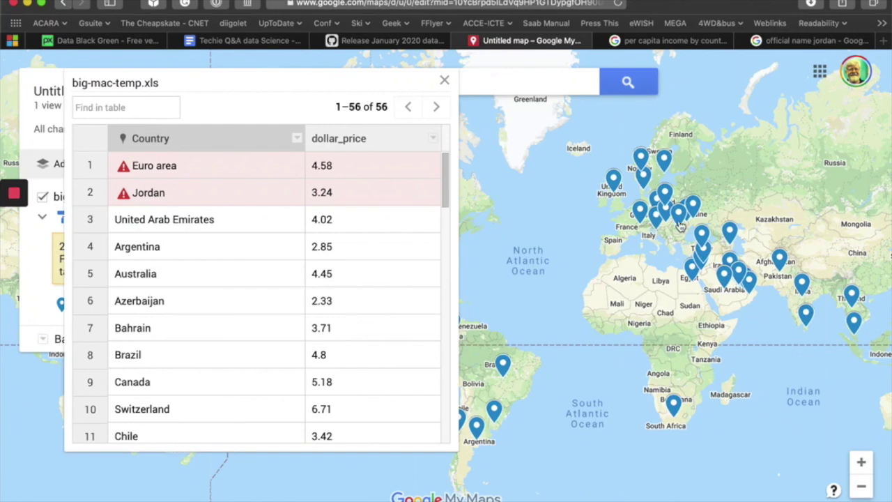
click(862, 463)
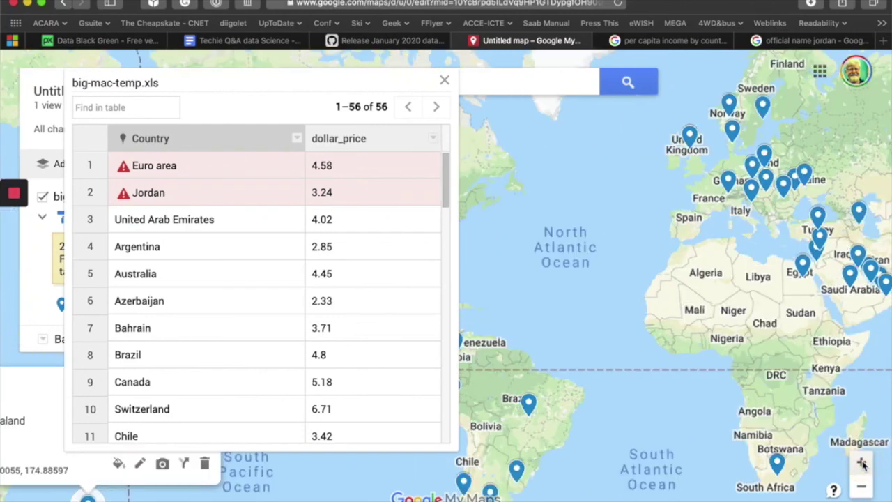
double_click(759, 308)
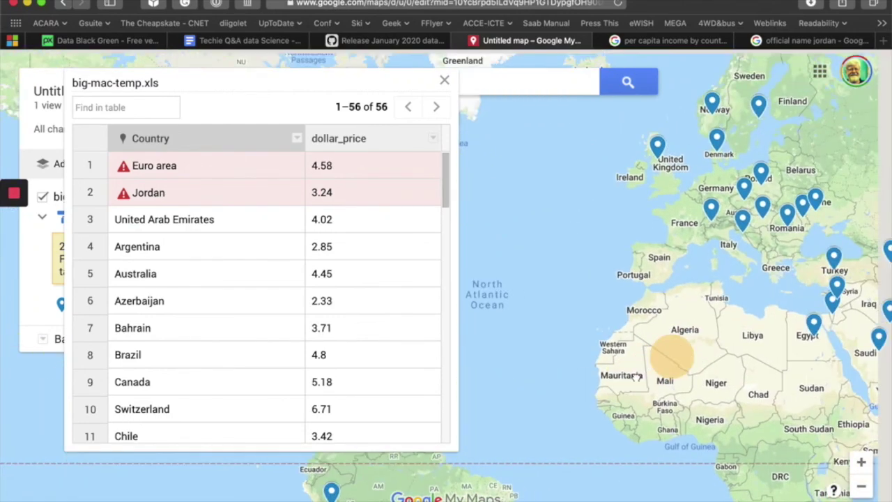
drag(637, 377, 582, 401)
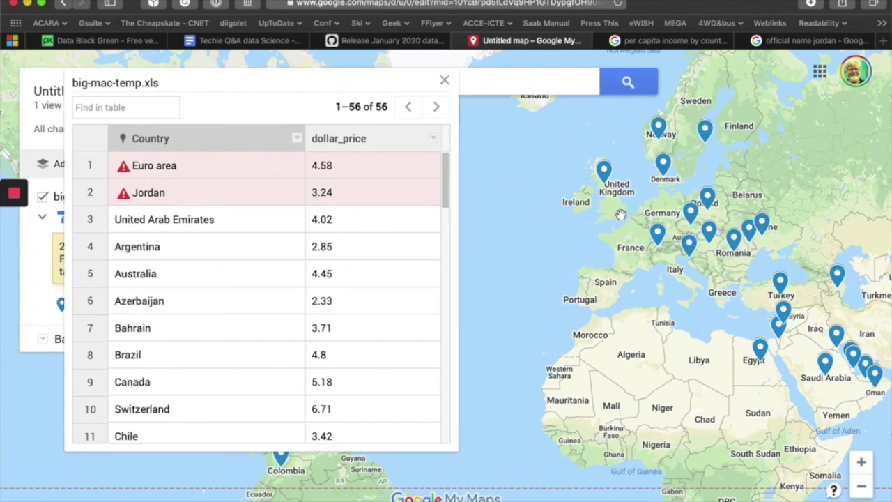
click(95, 169)
Step: Delete the Euro area row from the data table, then go to the Jordan name search
right_click(96, 170)
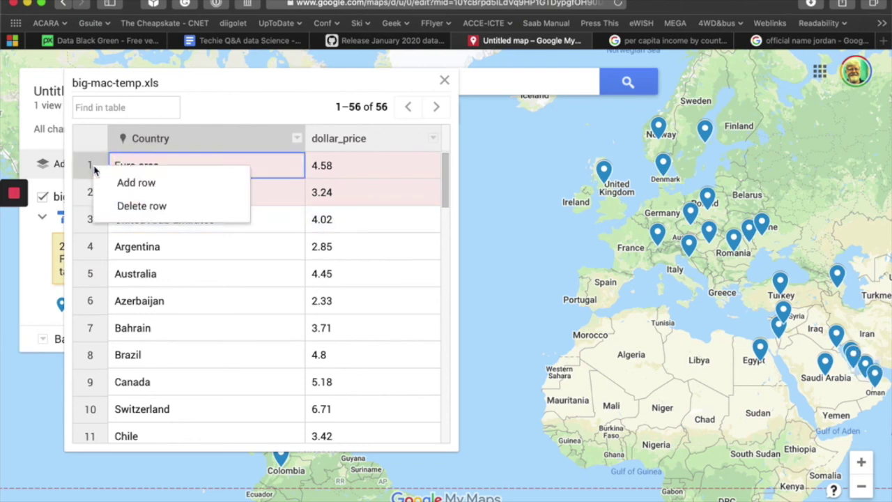
right_click(95, 170)
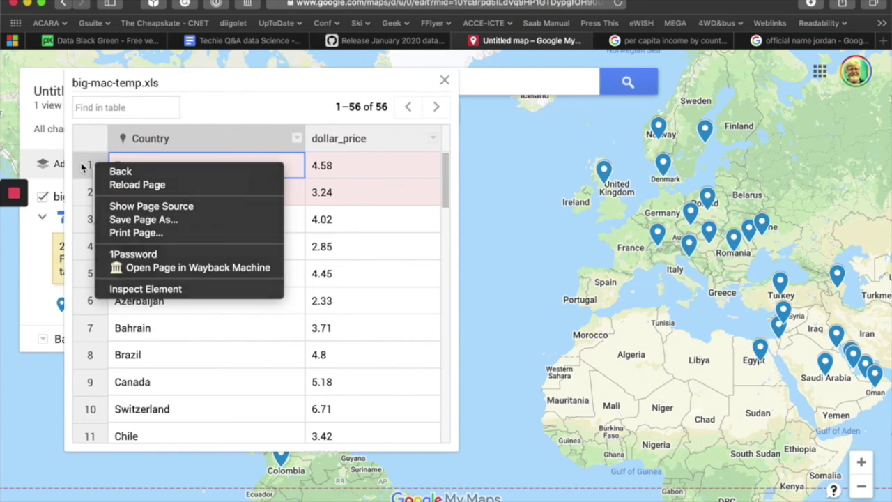
click(96, 170)
click(128, 218)
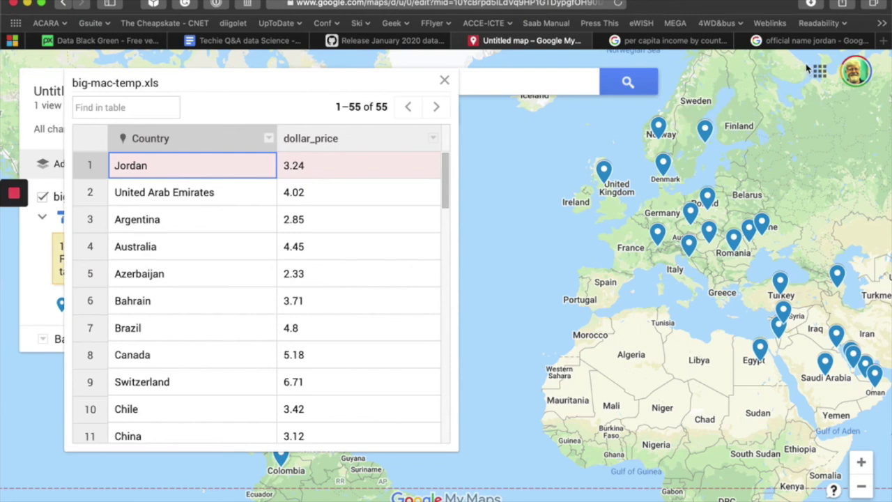
click(821, 42)
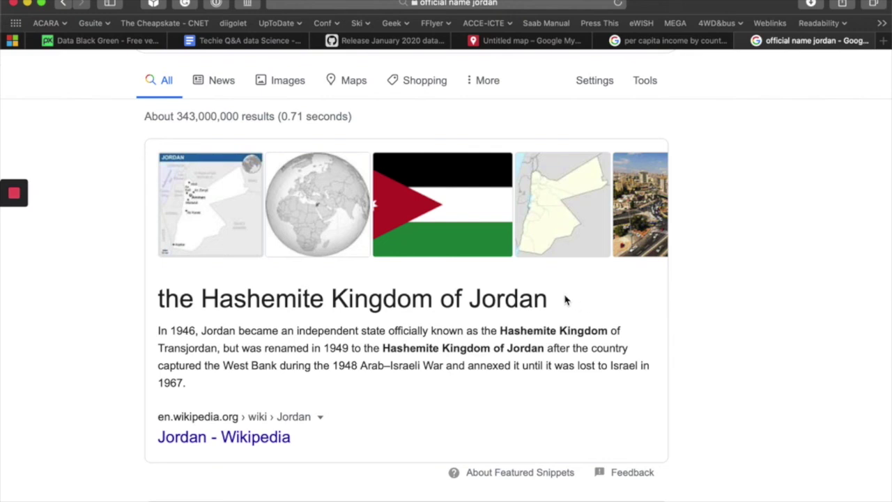
Step: Select 'the Hashemite Kingdom of Jordan' in the search result heading
drag(557, 299, 159, 298)
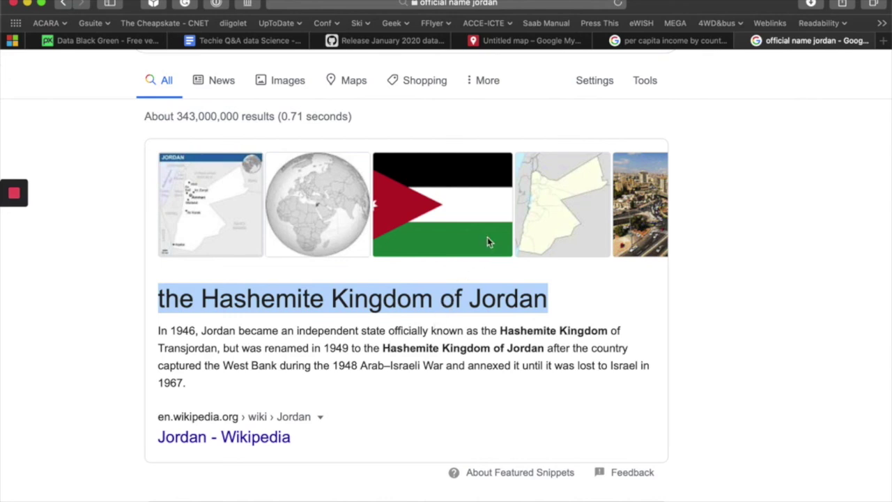
Step: Replace the Jordan cell with the pasted 'the Hashemite Kingdom of Jordan'
mouse_move(529, 40)
click(560, 44)
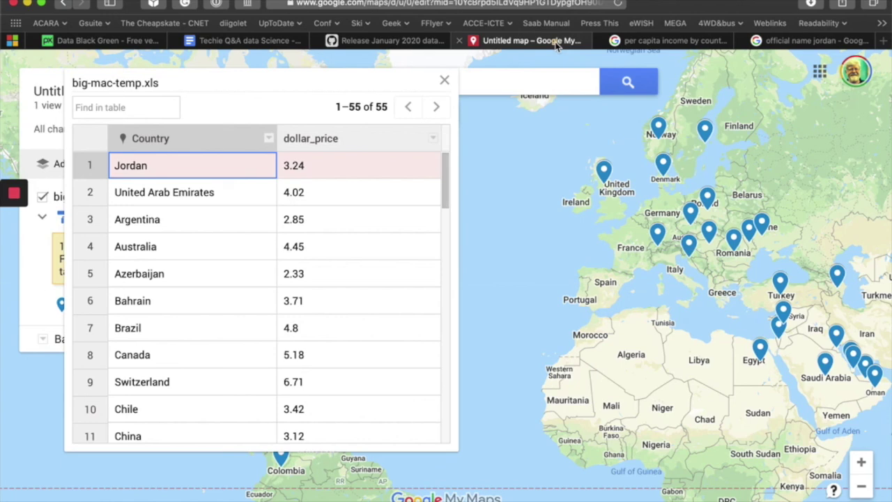
click(213, 167)
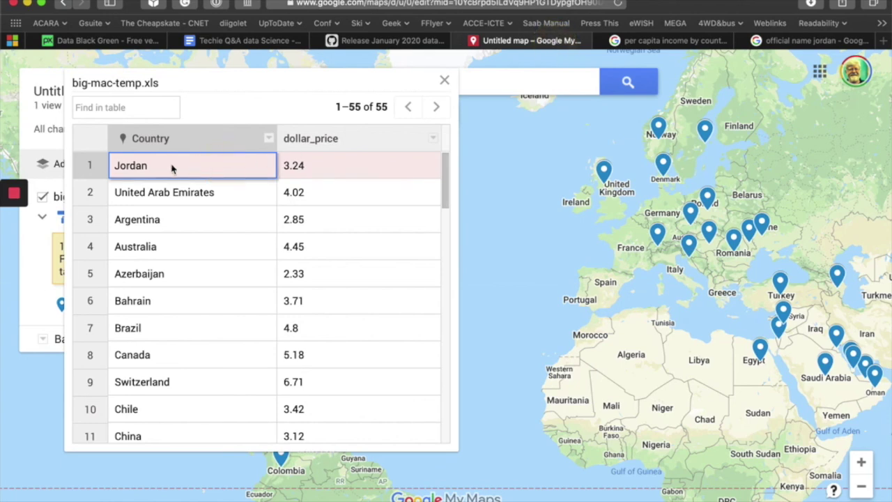
drag(174, 167, 113, 167)
text(the Hashemite Kingdom of Jordan)
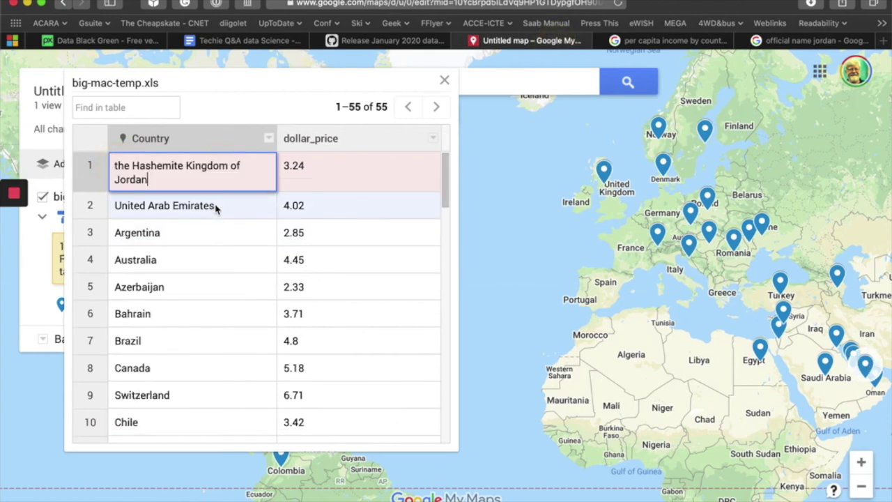
click(352, 177)
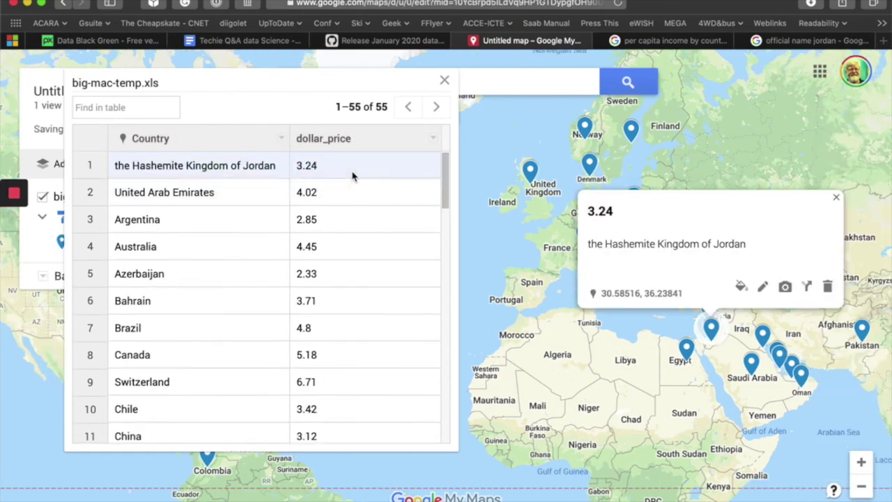
click(837, 200)
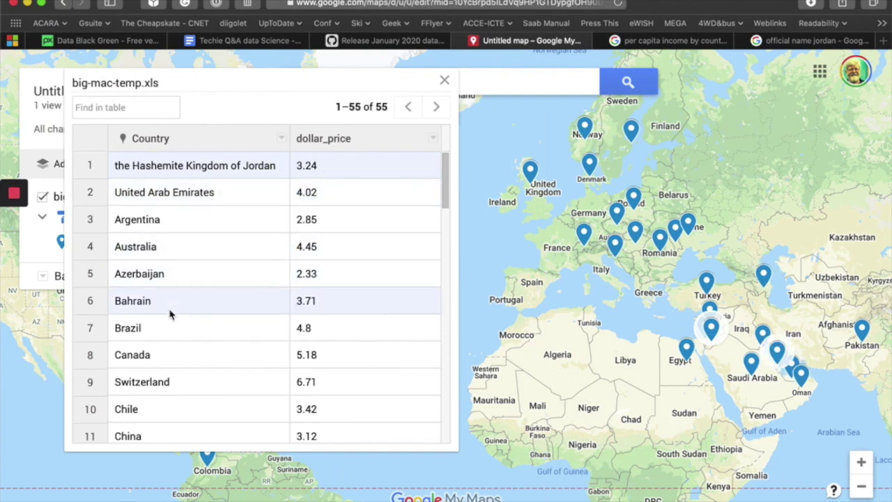
Step: Scroll through the 55 table rows to review the data
scroll(170, 313, down, 1)
scroll(169, 314, down, 8)
scroll(170, 314, down, 12)
scroll(169, 314, down, 1)
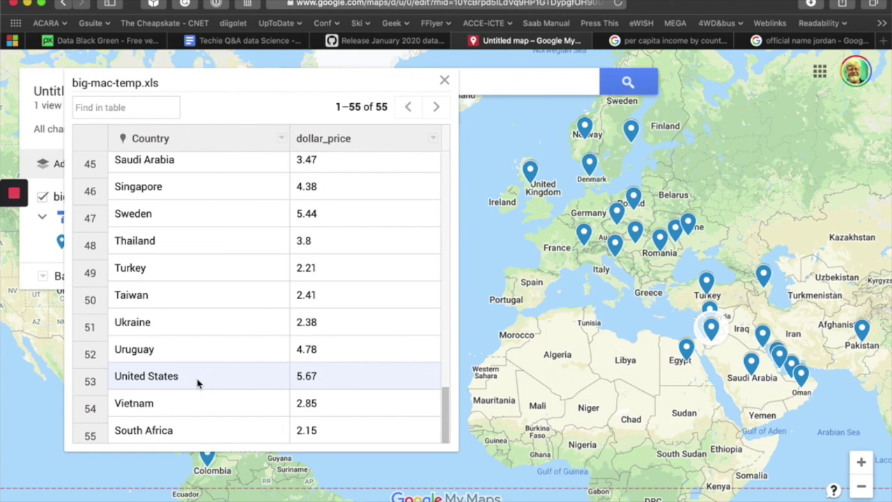
scroll(198, 382, up, 6)
scroll(199, 383, up, 7)
scroll(198, 383, up, 8)
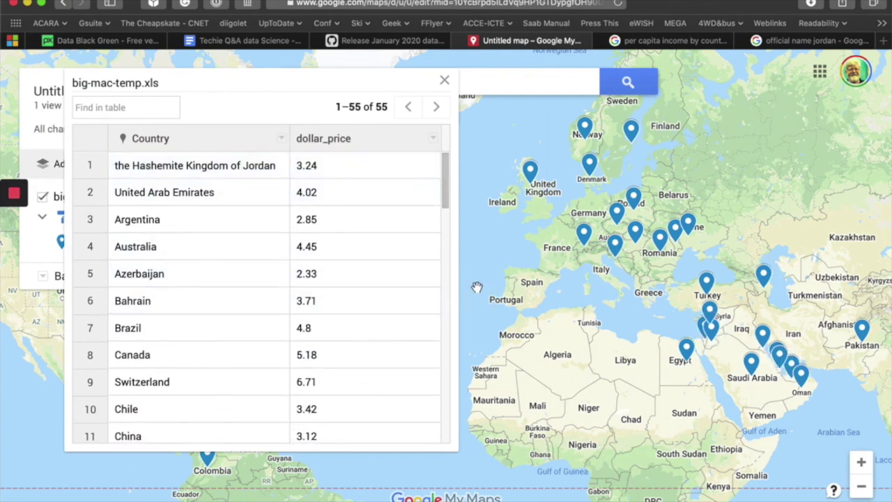
Step: Close the data table and pan the map across the Middle East, Africa and South America
click(444, 80)
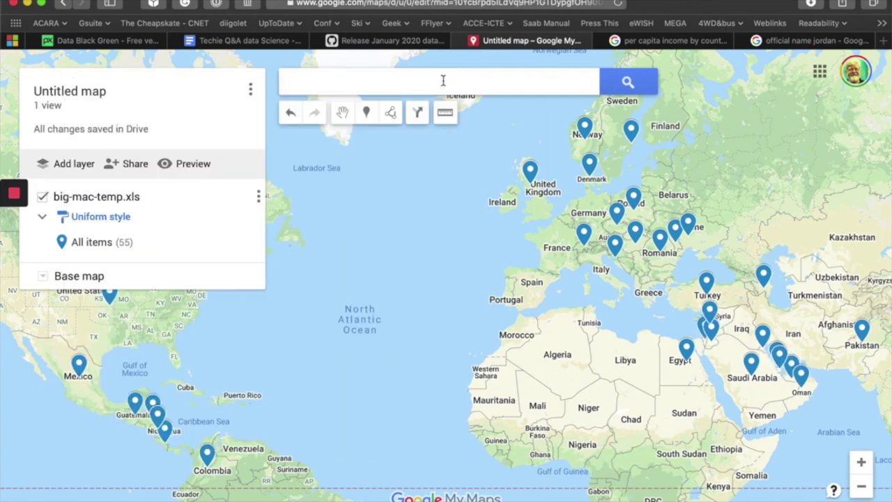
drag(438, 290, 349, 289)
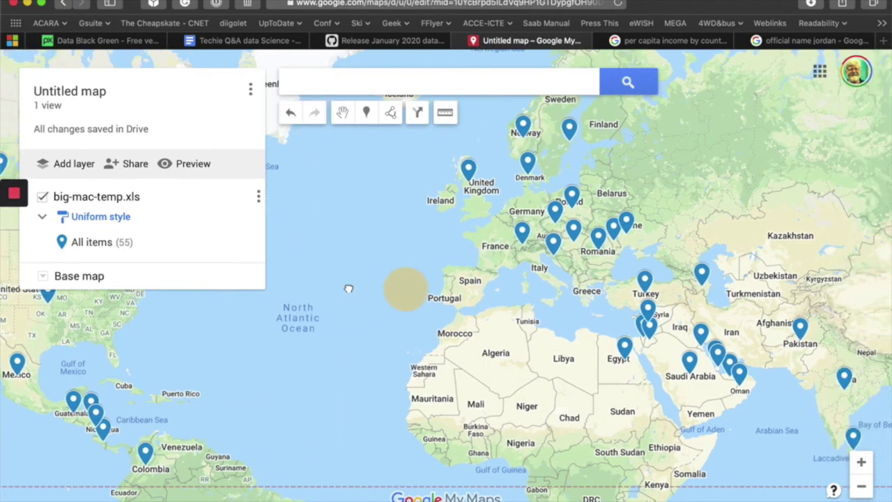
mouse_move(521, 321)
mouse_down()
mouse_move(437, 319)
mouse_move(338, 290)
mouse_up()
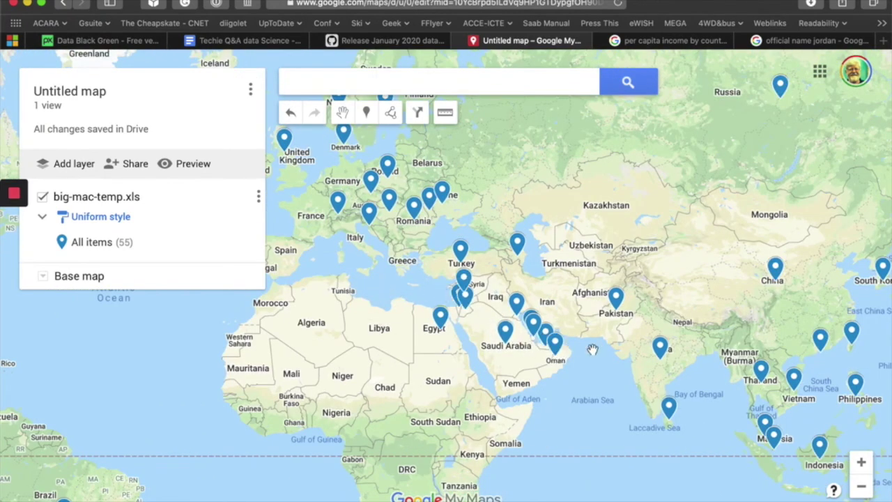
drag(593, 429, 597, 307)
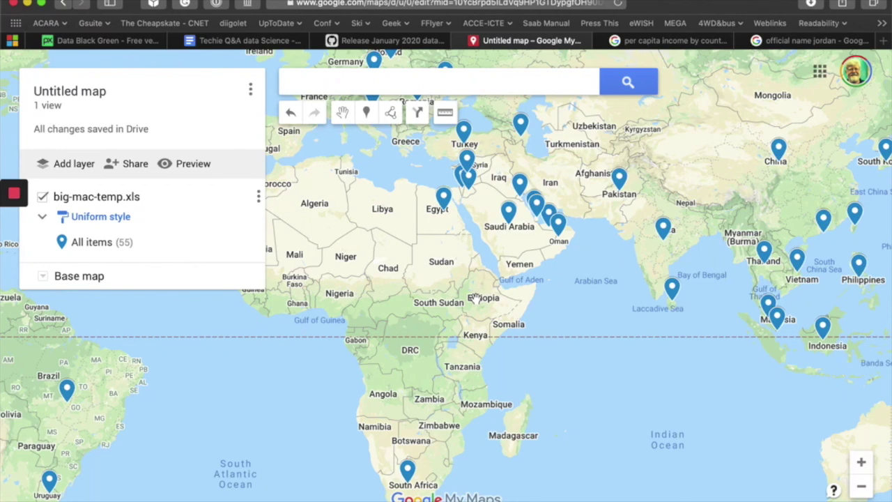
drag(474, 297, 580, 330)
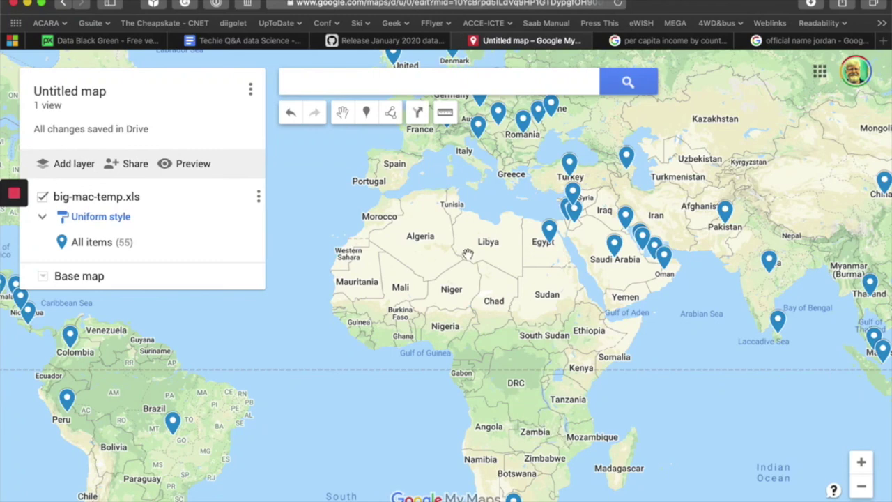
Step: Open the Saudi Arabia and Egypt placemarks, bringing Egypt's 2.64 price into view
click(614, 244)
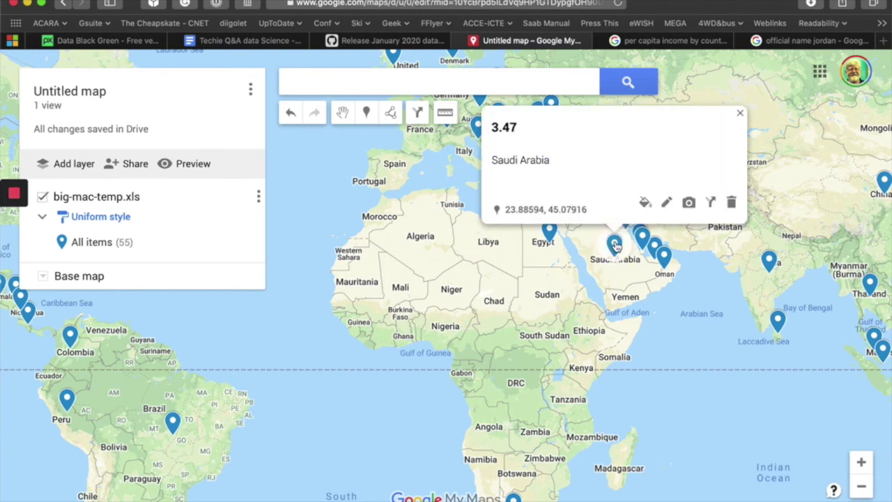
click(550, 231)
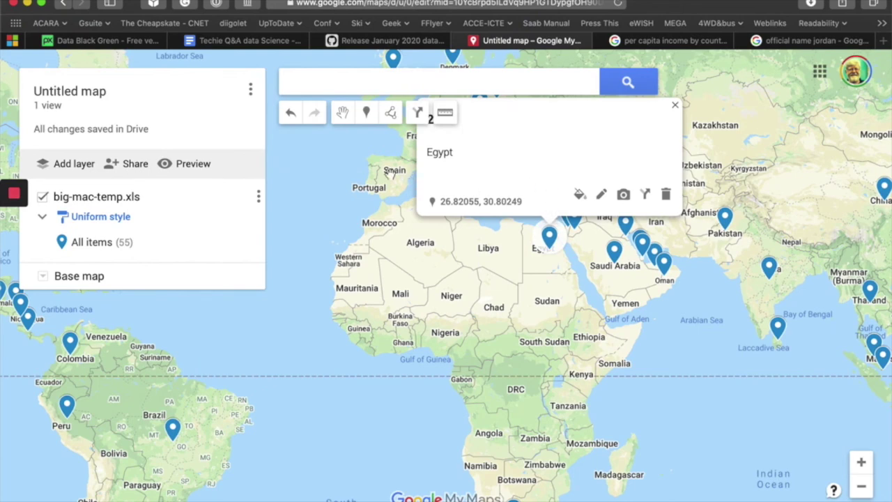
drag(388, 174, 389, 228)
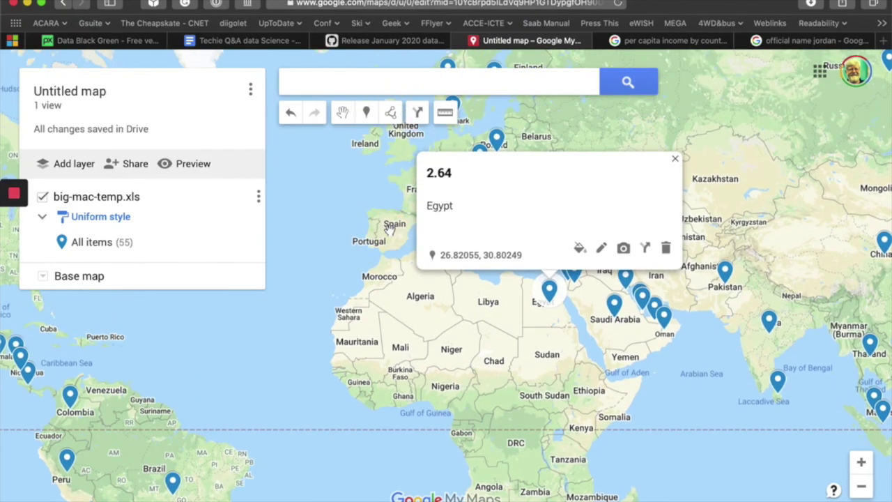